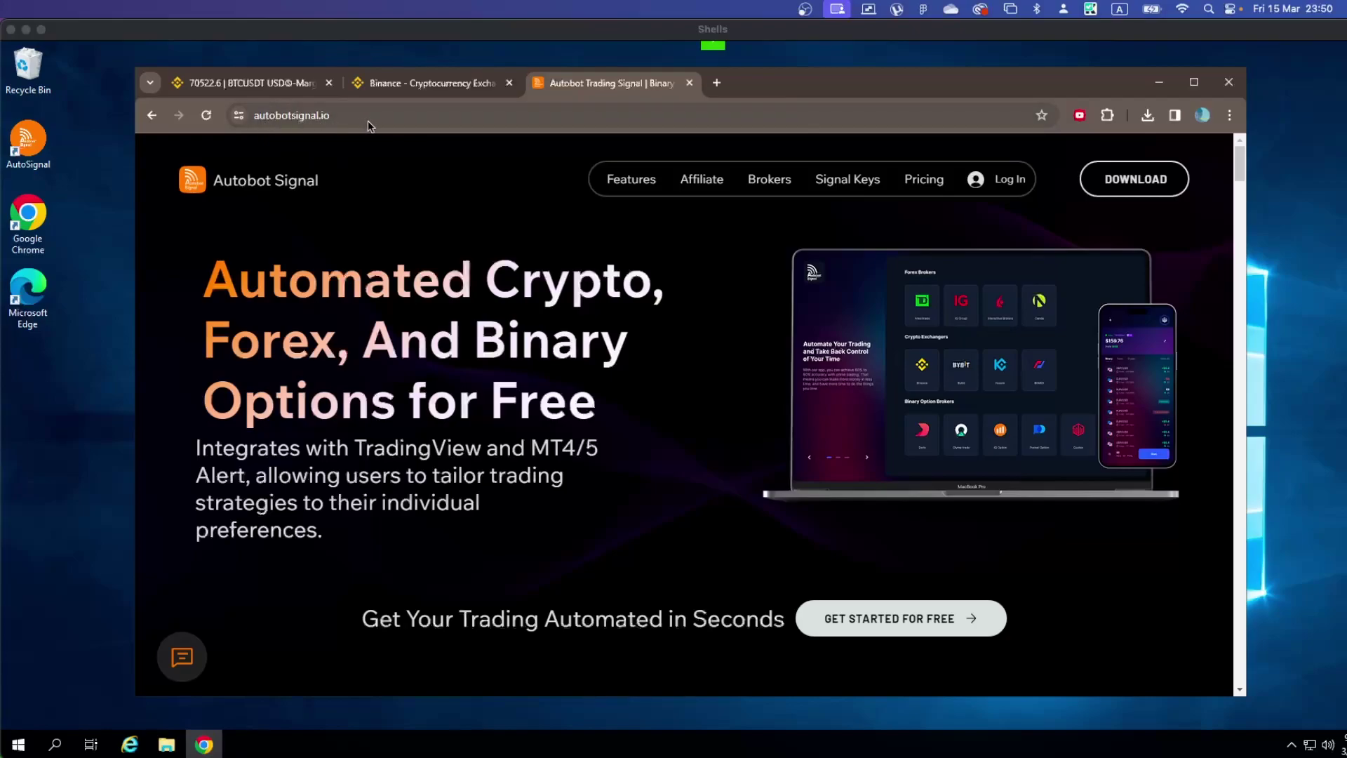
# Sign in to Autobot Signal with Google to reach the Autobot Trading Desktop download page.
pyautogui.scroll(-7, 533, 347)
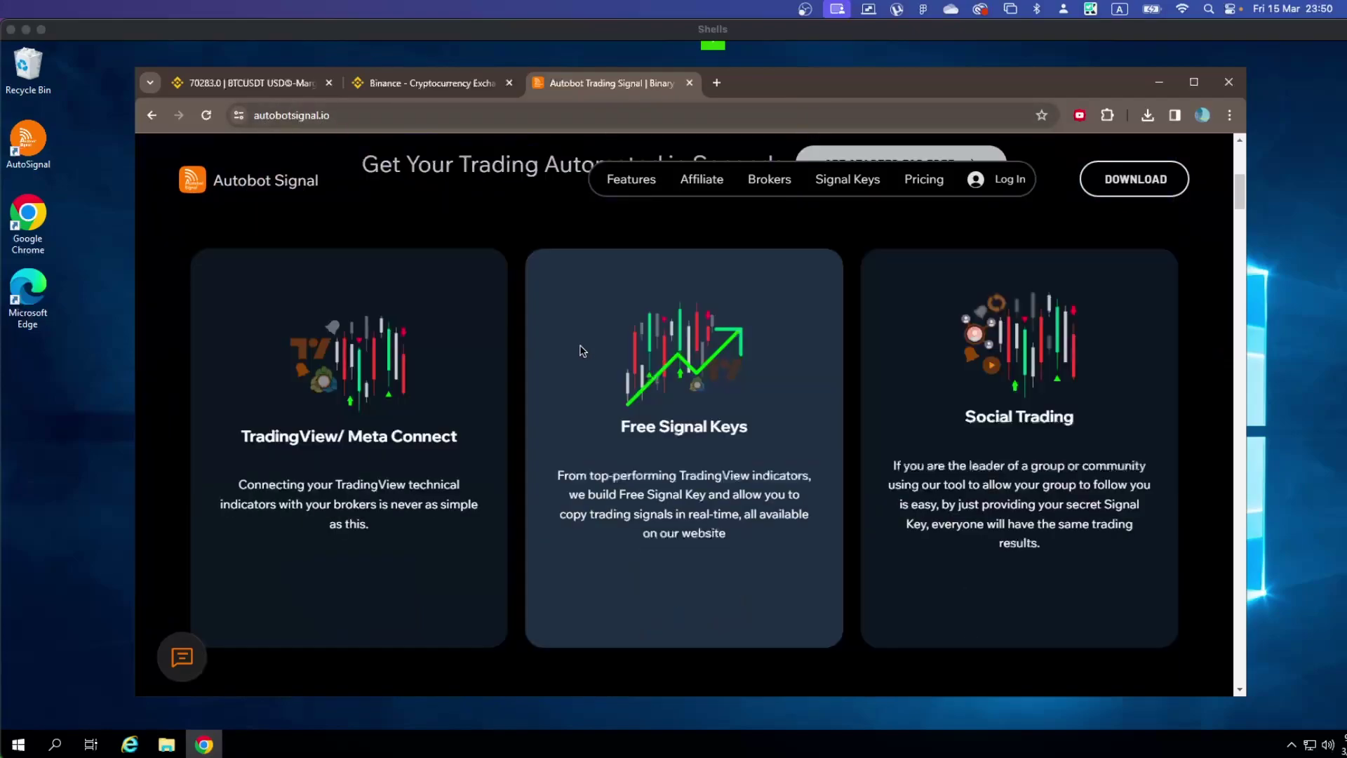
pyautogui.scroll(7, 748, 337)
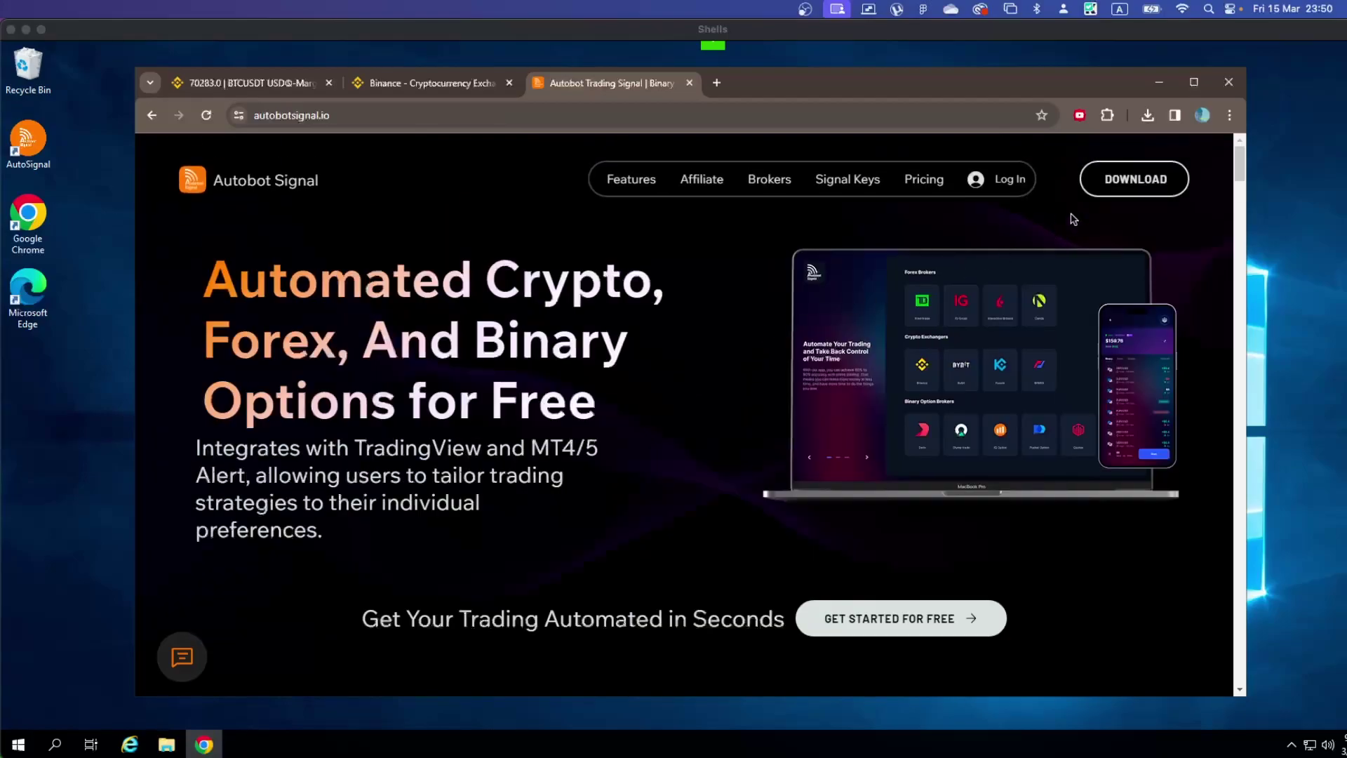
pyautogui.click(1135, 181)
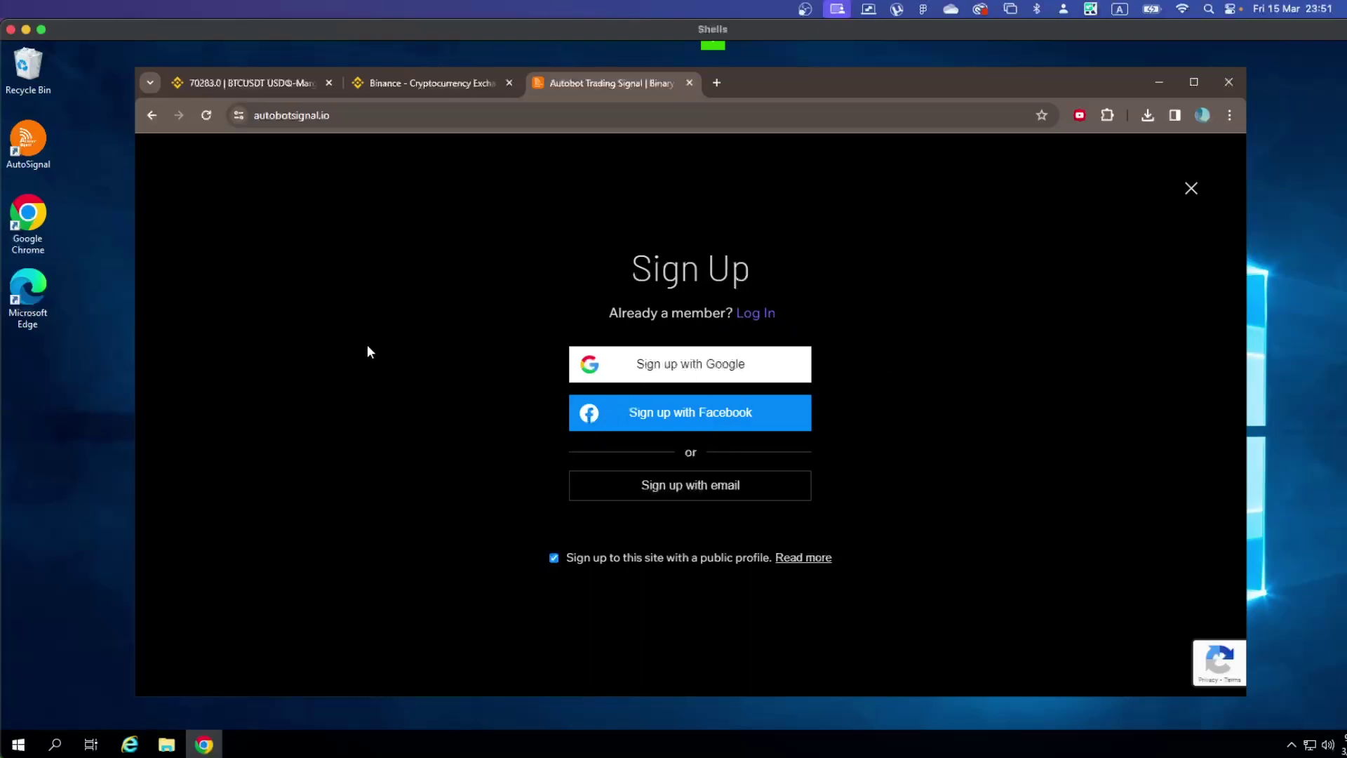
pyautogui.click(762, 317)
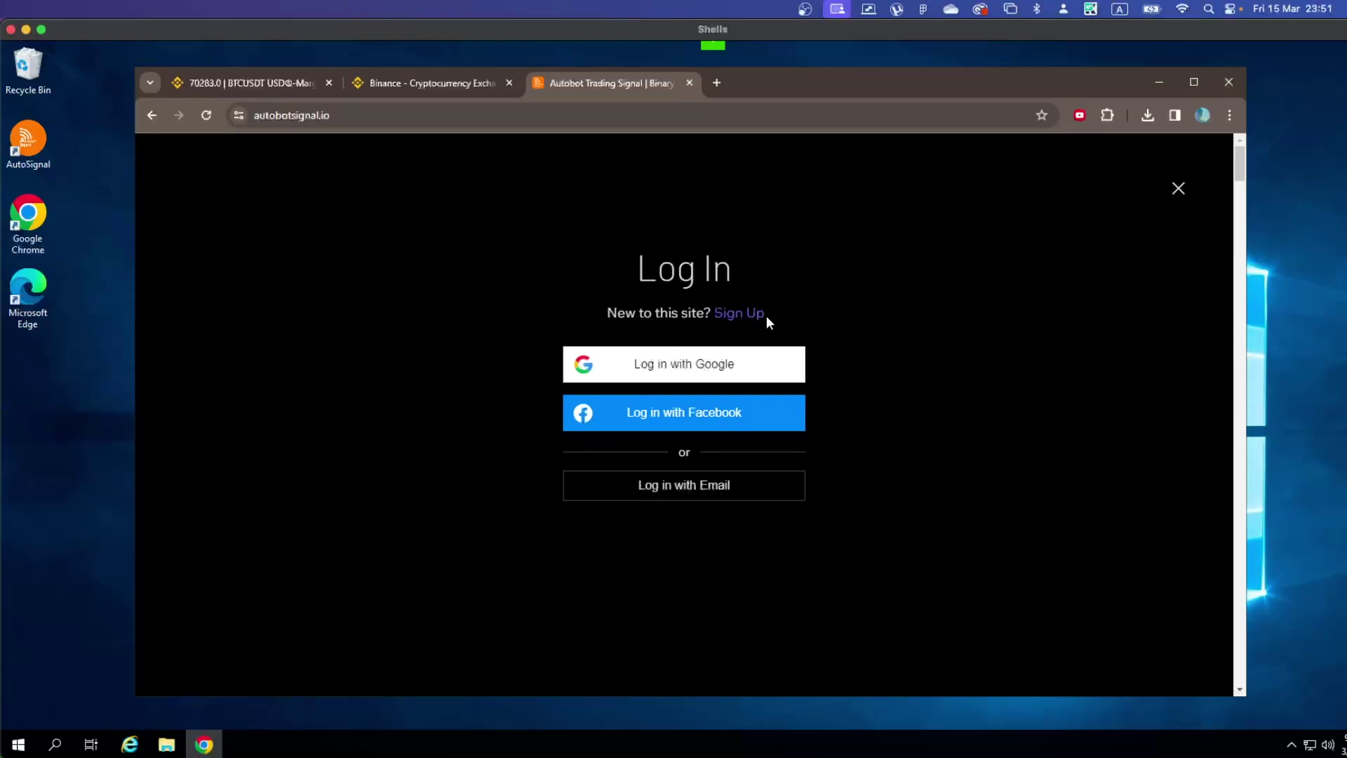
pyautogui.click(677, 371)
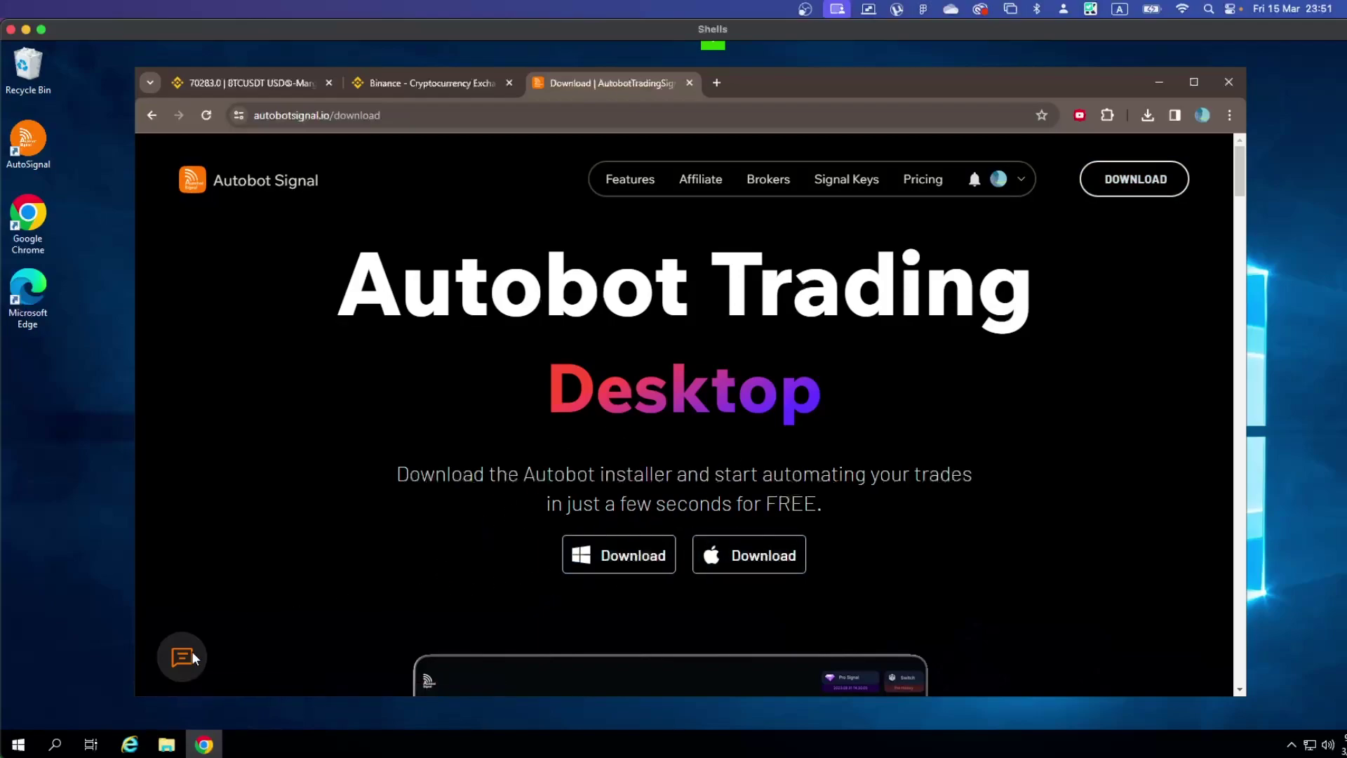
# Download the Windows installer AutobotSignal-Windows4.6.zip (55.5 MB).
pyautogui.click(617, 558)
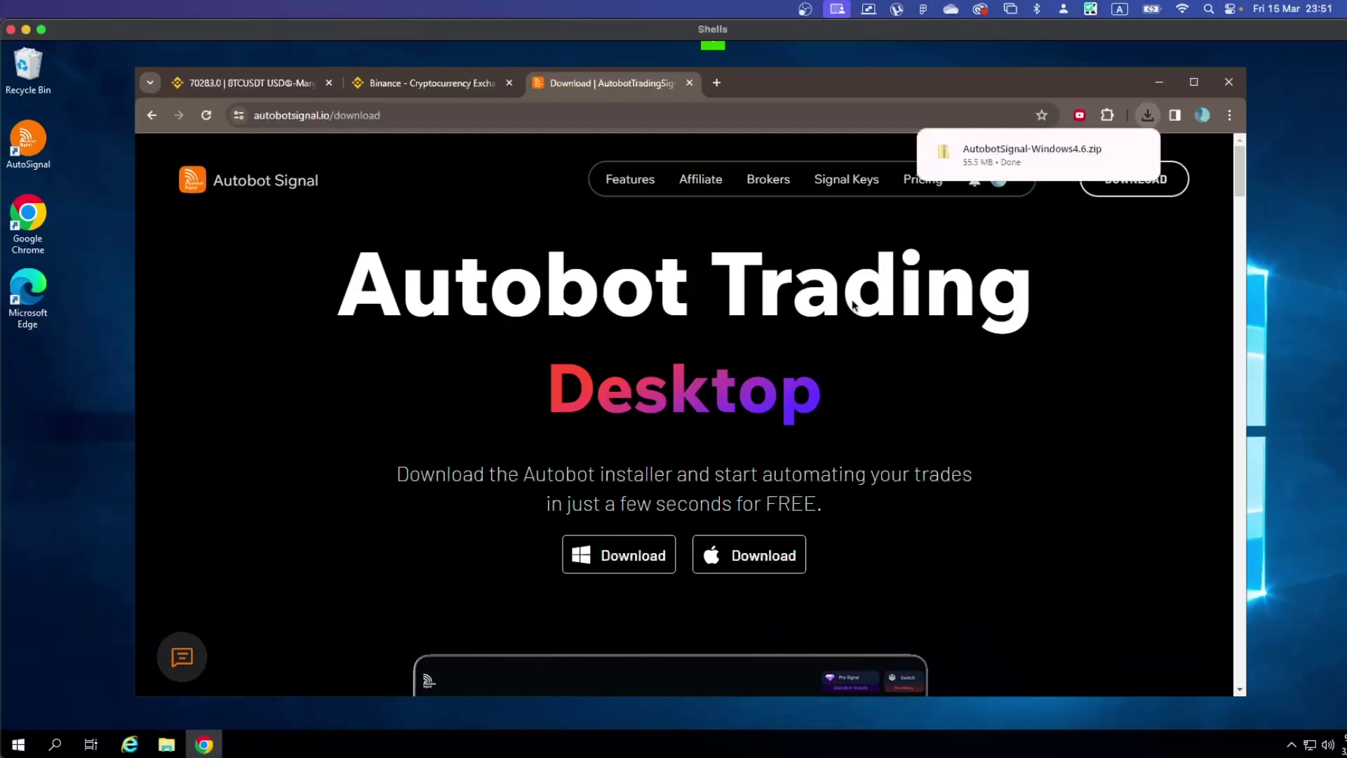
pyautogui.moveTo(1000, 155)
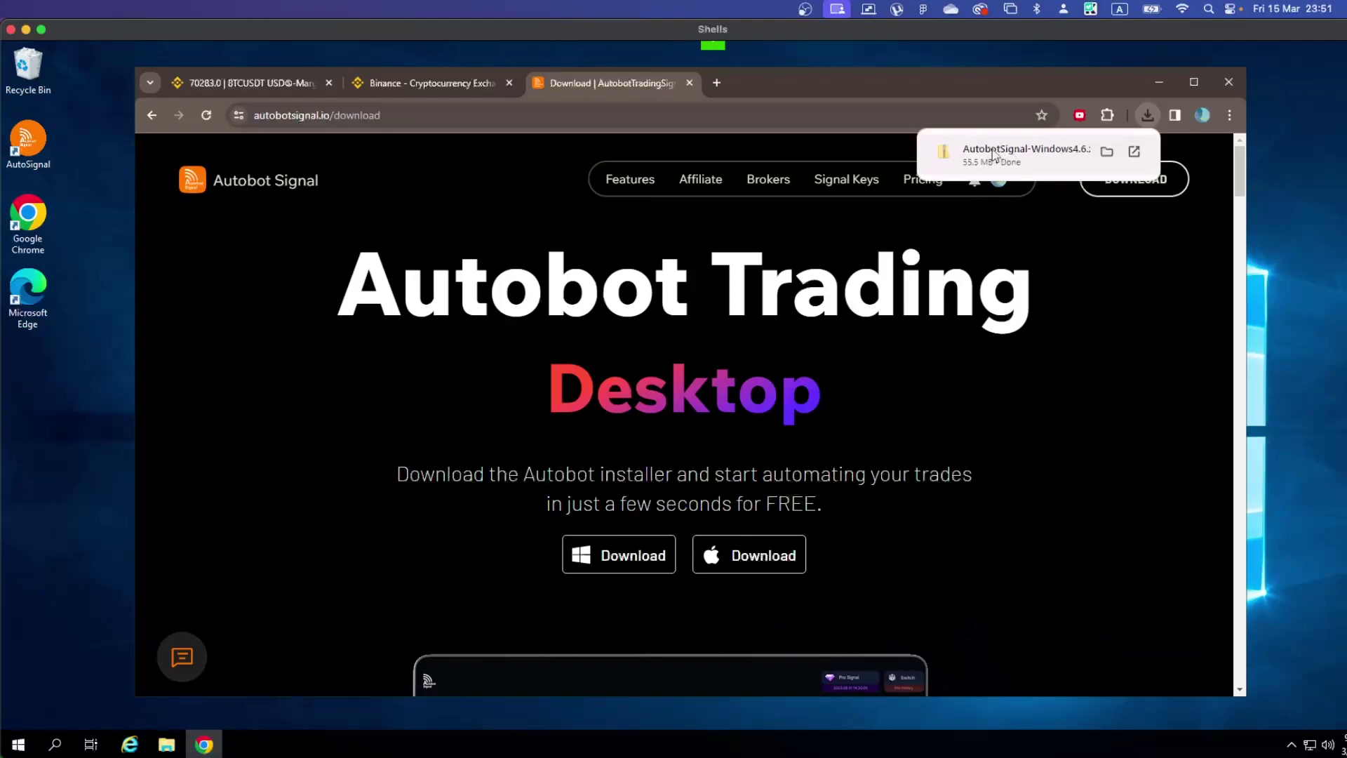
# Locate AutobotSignal-Windows4.6.zip in the Downloads folder in File Explorer.
pyautogui.click(1108, 152)
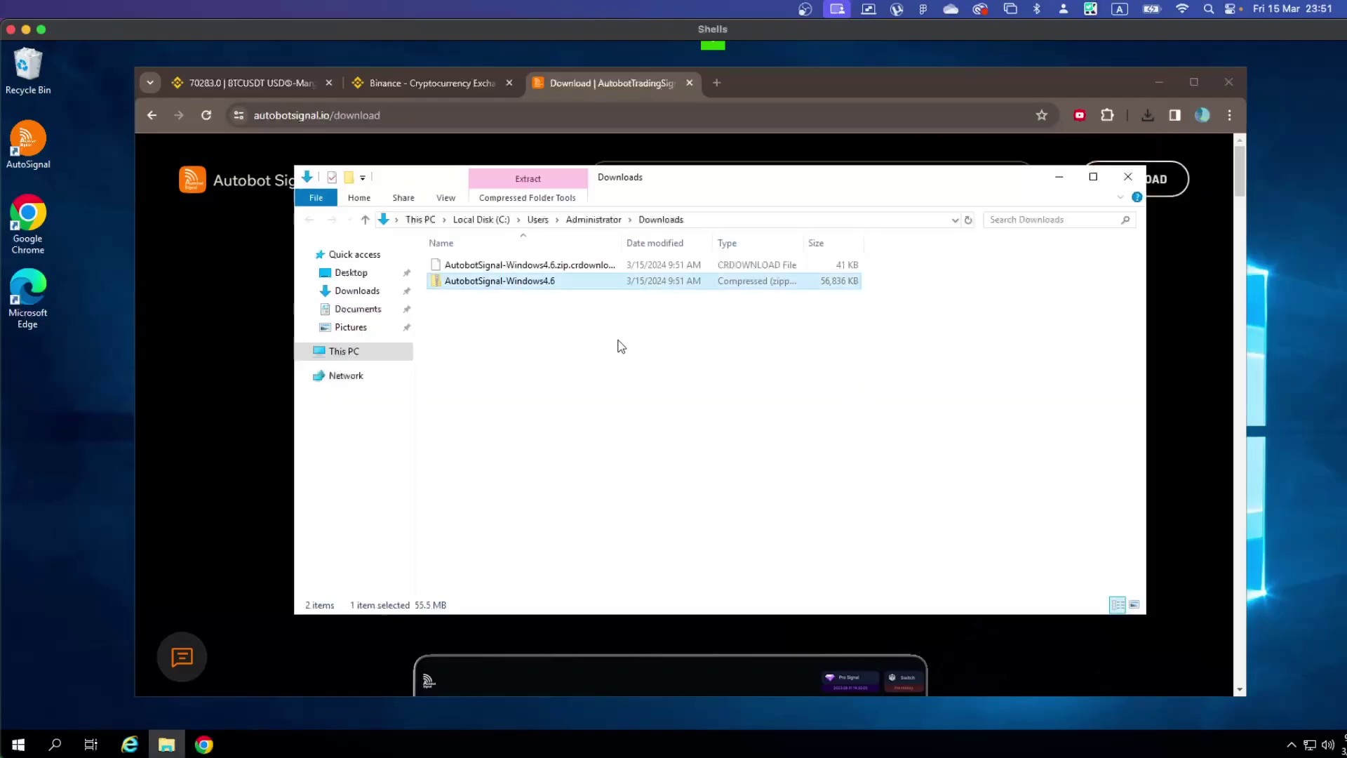
pyautogui.click(546, 319)
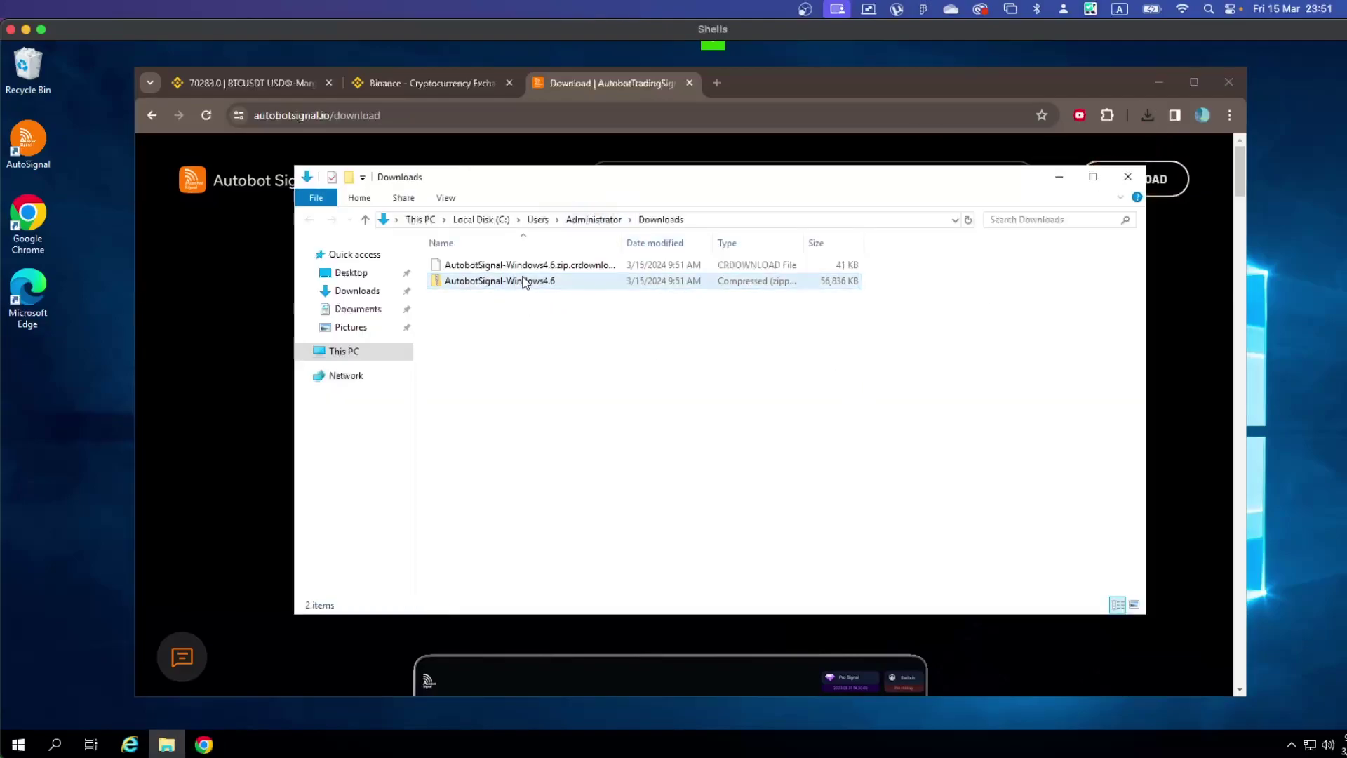
pyautogui.click(495, 287)
pyautogui.rightClick(480, 282)
pyautogui.click(442, 309)
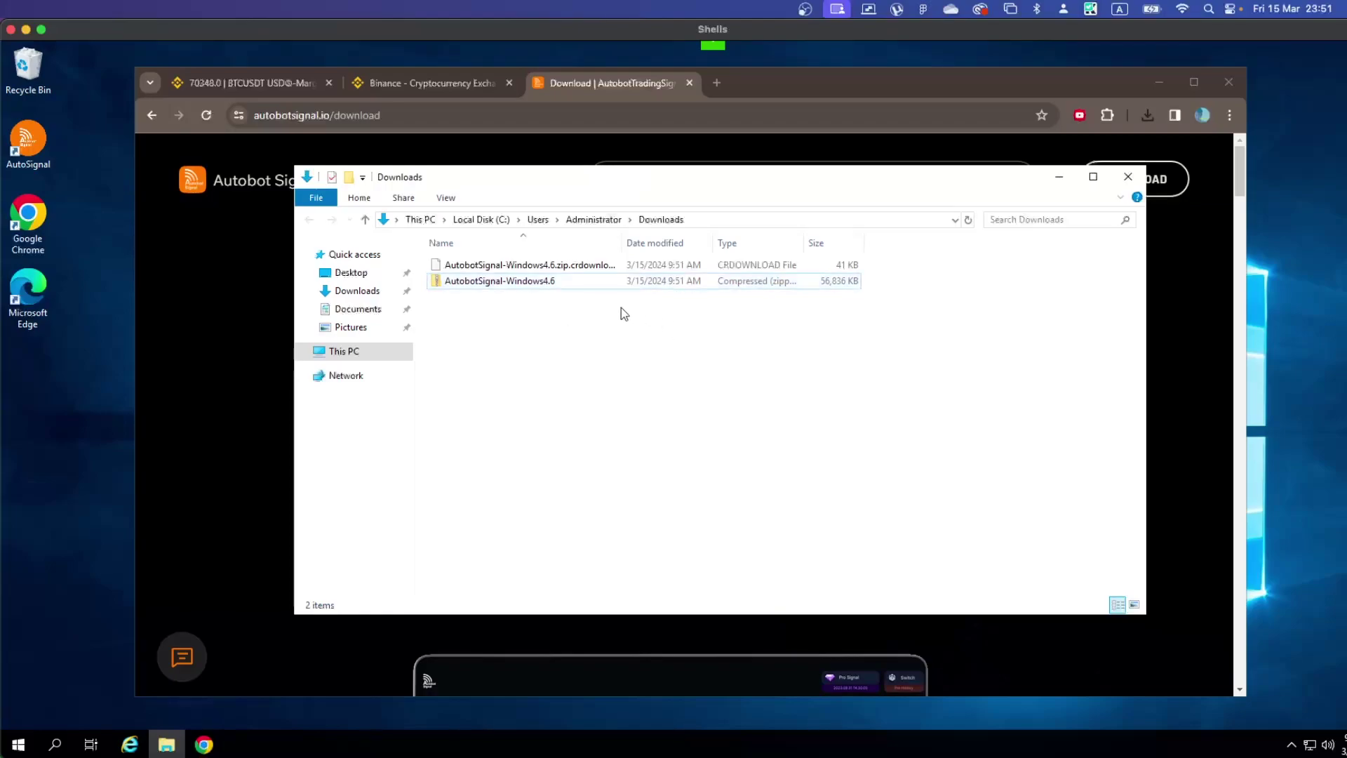
pyautogui.moveTo(649, 176); pyautogui.dragTo(649, 174)
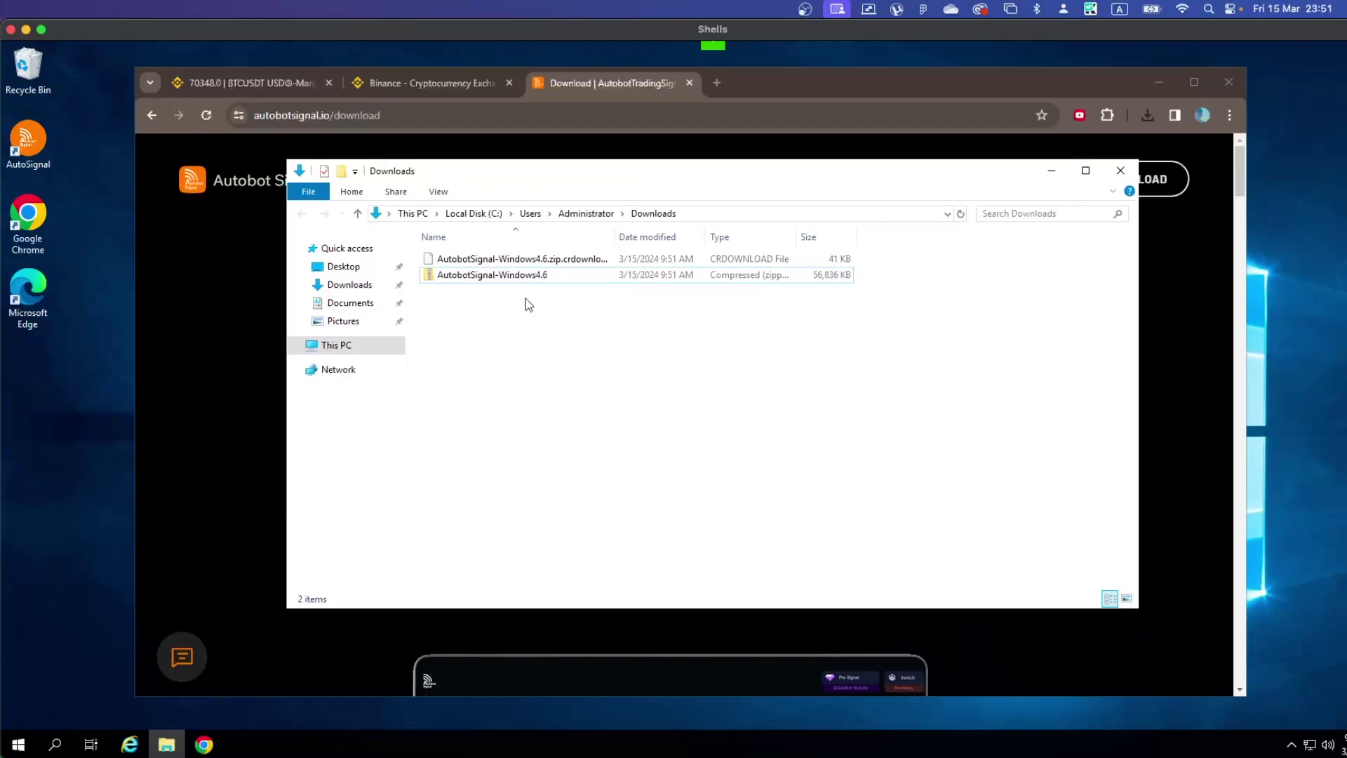
# Set up Extract All for the zip with 'Show extracted files when complete' checked.
pyautogui.rightClick(479, 275)
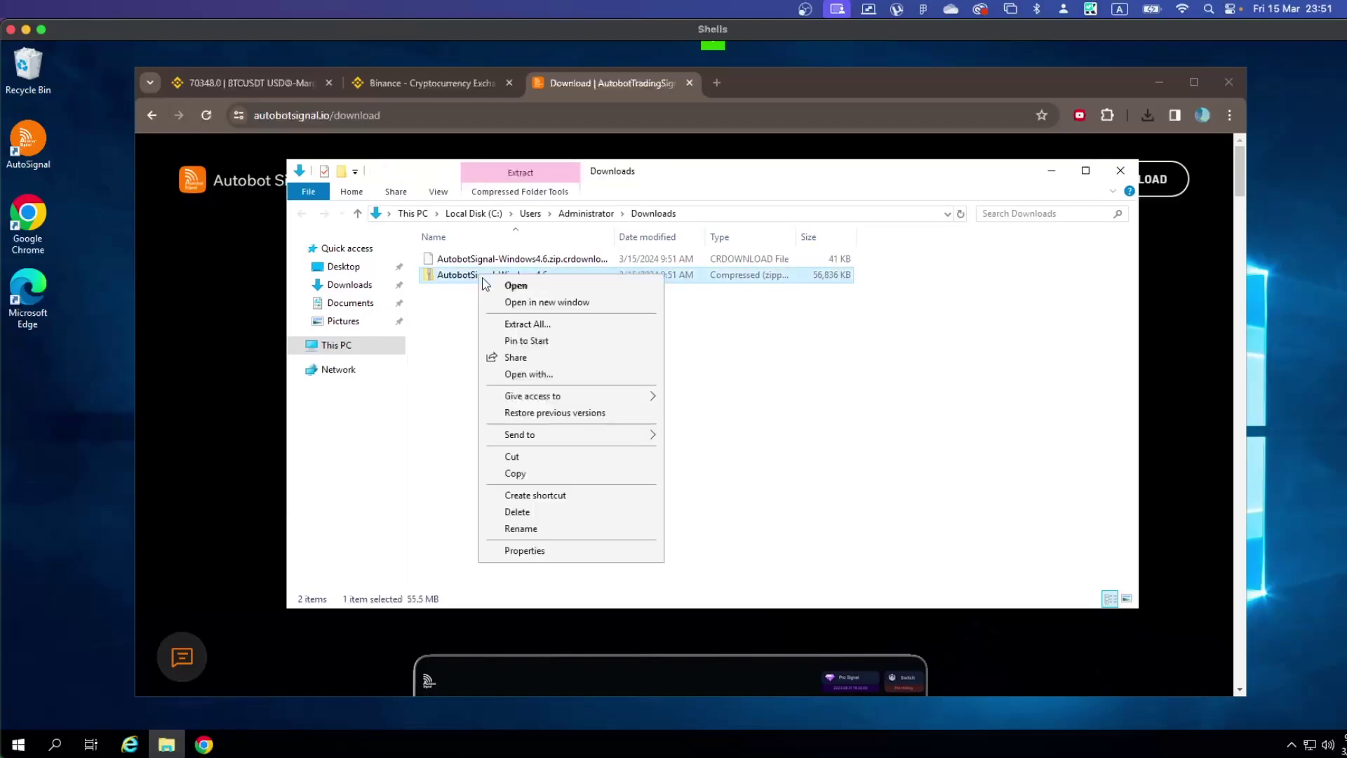
pyautogui.click(528, 325)
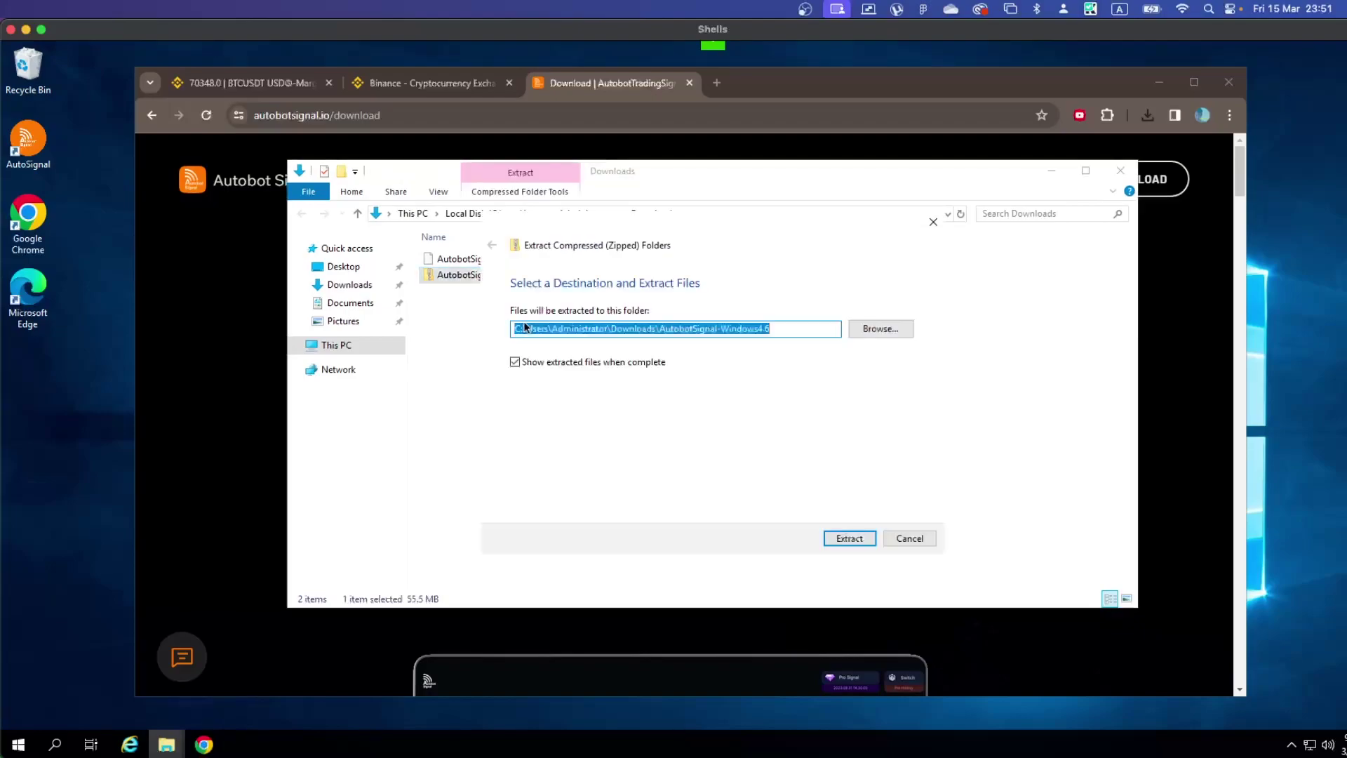
pyautogui.click(516, 363)
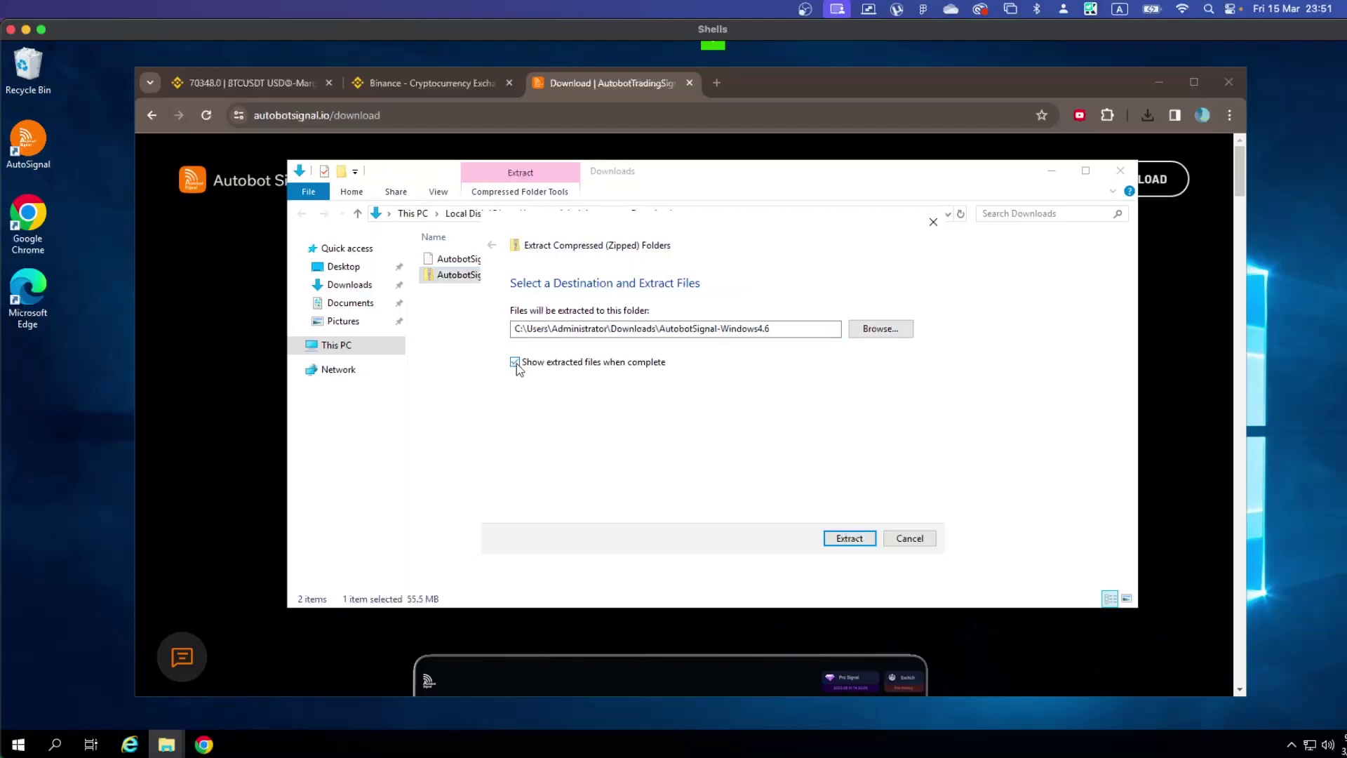
pyautogui.click(516, 362)
pyautogui.click(517, 362)
# Extract the zip and open the inner AutobotSignal-Windows4.6 folder to reach AutoSignal Installer.
pyautogui.click(869, 538)
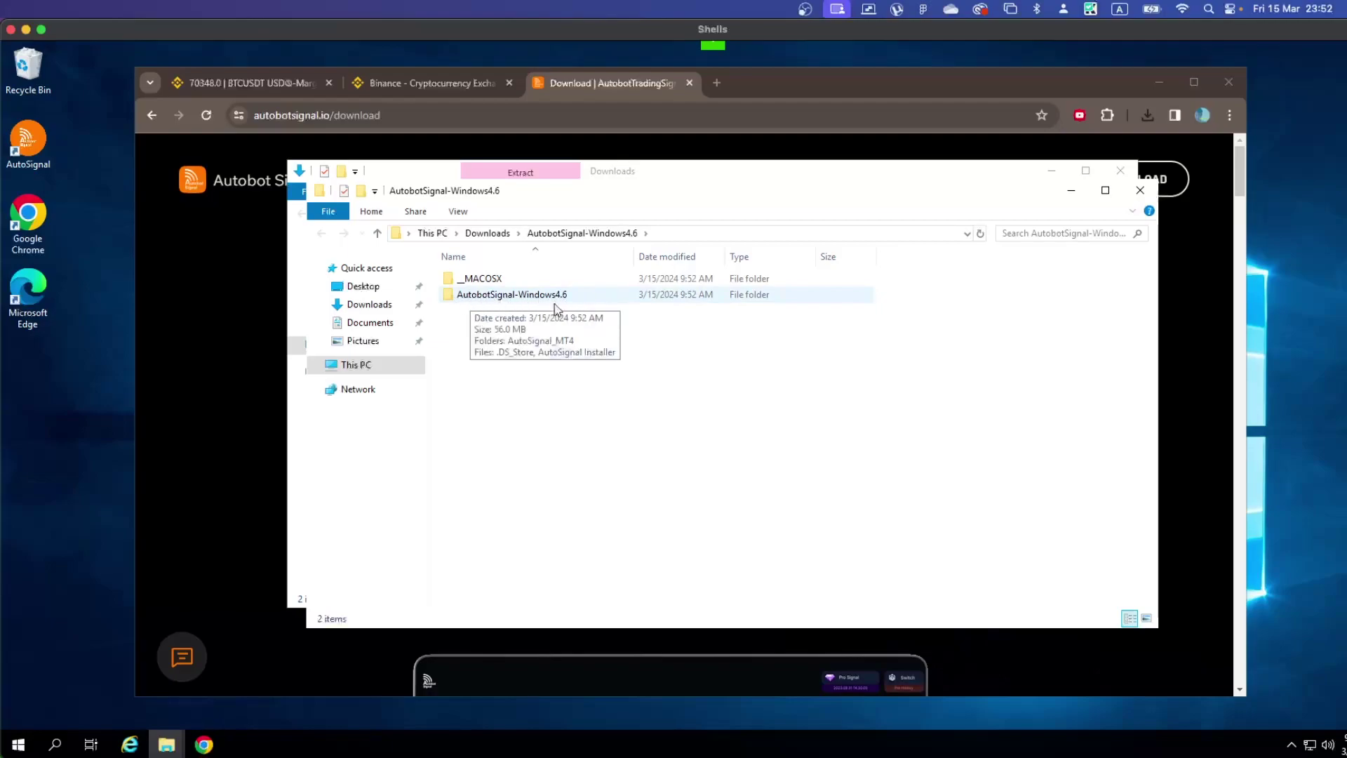
pyautogui.doubleClick(520, 296)
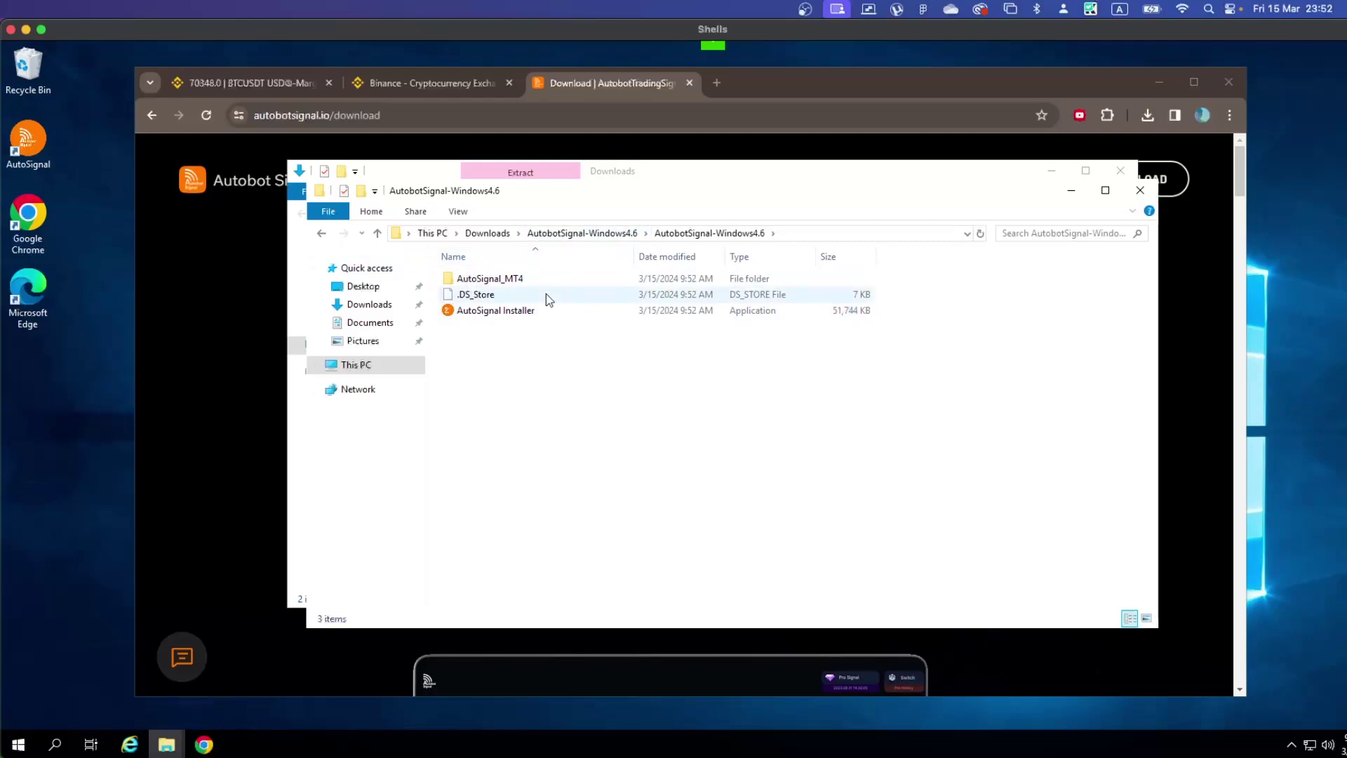
pyautogui.rightClick(494, 313)
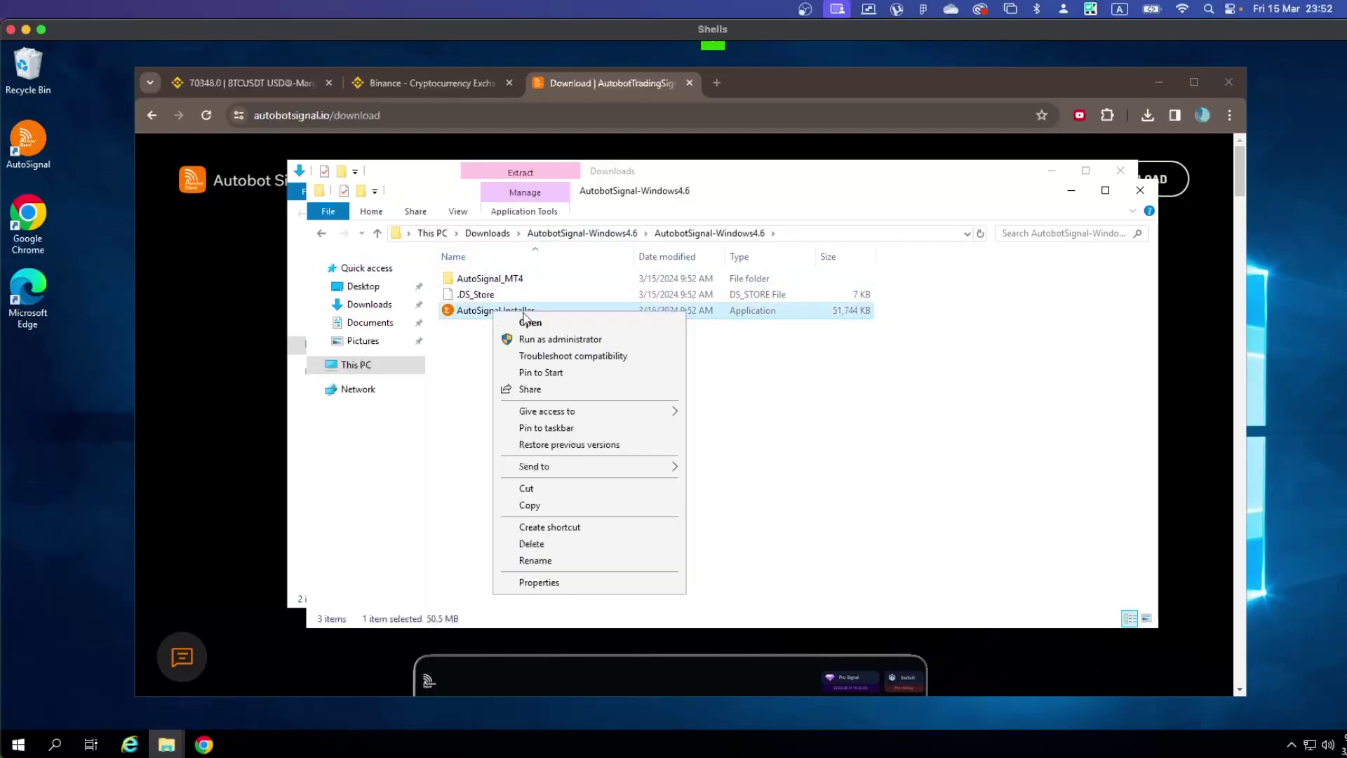
# Run AutoSignal Installer past SmartScreen, install version 4.6 with a desktop shortcut, and launch it.
pyautogui.click(531, 324)
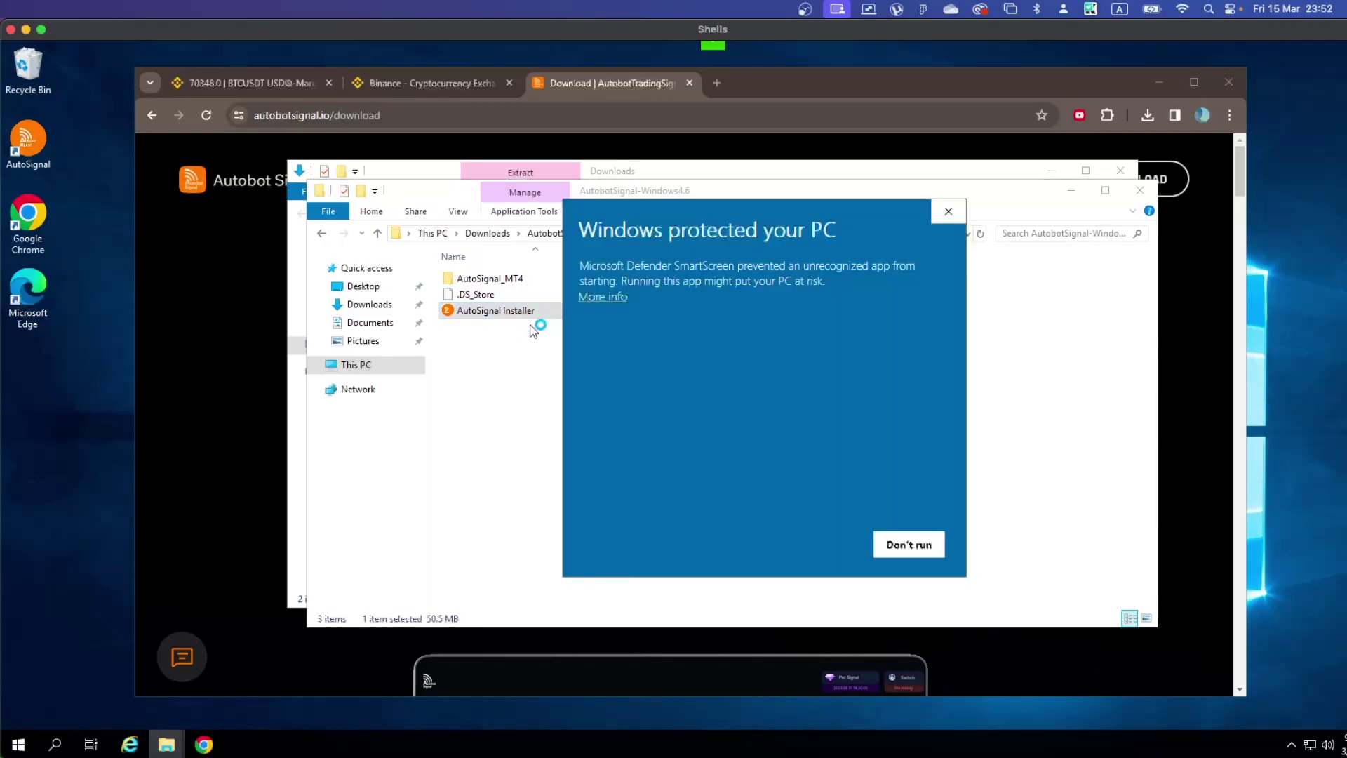
pyautogui.click(603, 298)
pyautogui.click(814, 551)
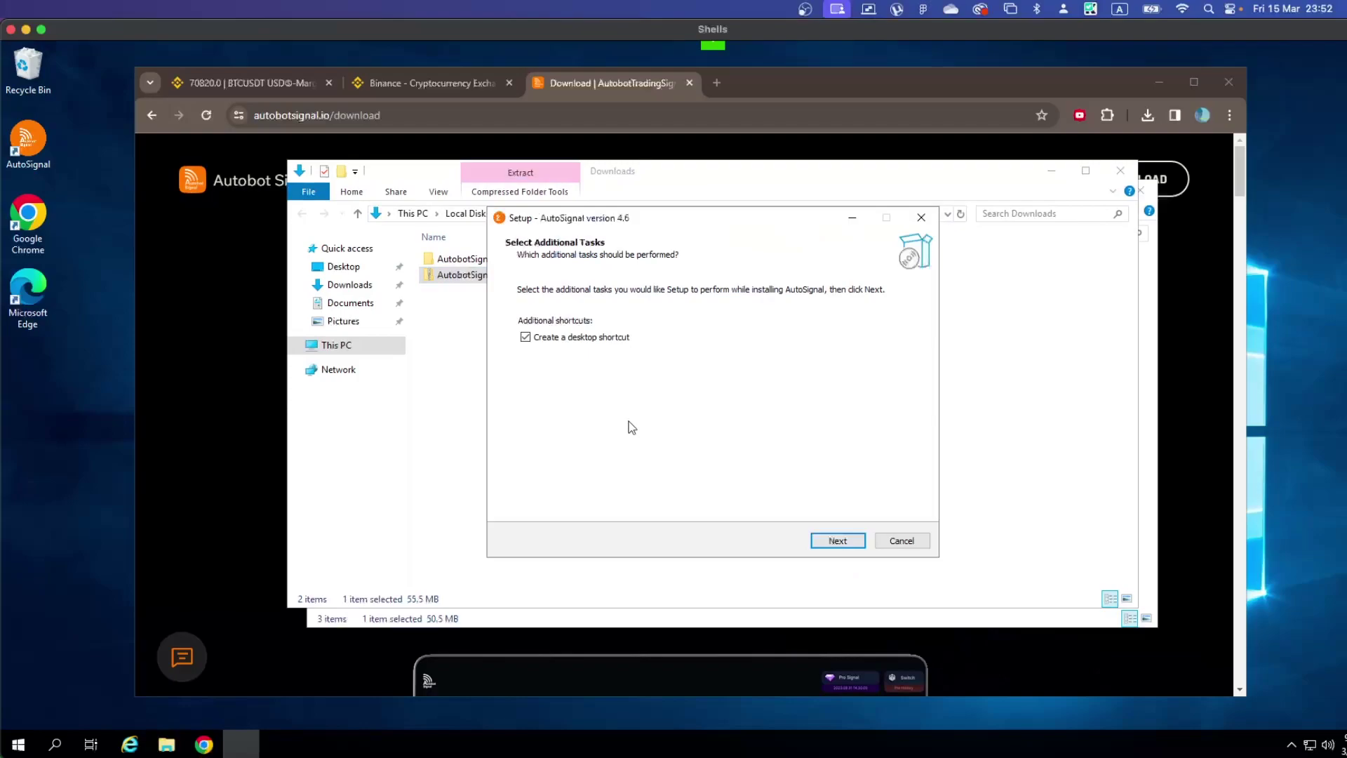
pyautogui.click(839, 538)
pyautogui.click(838, 541)
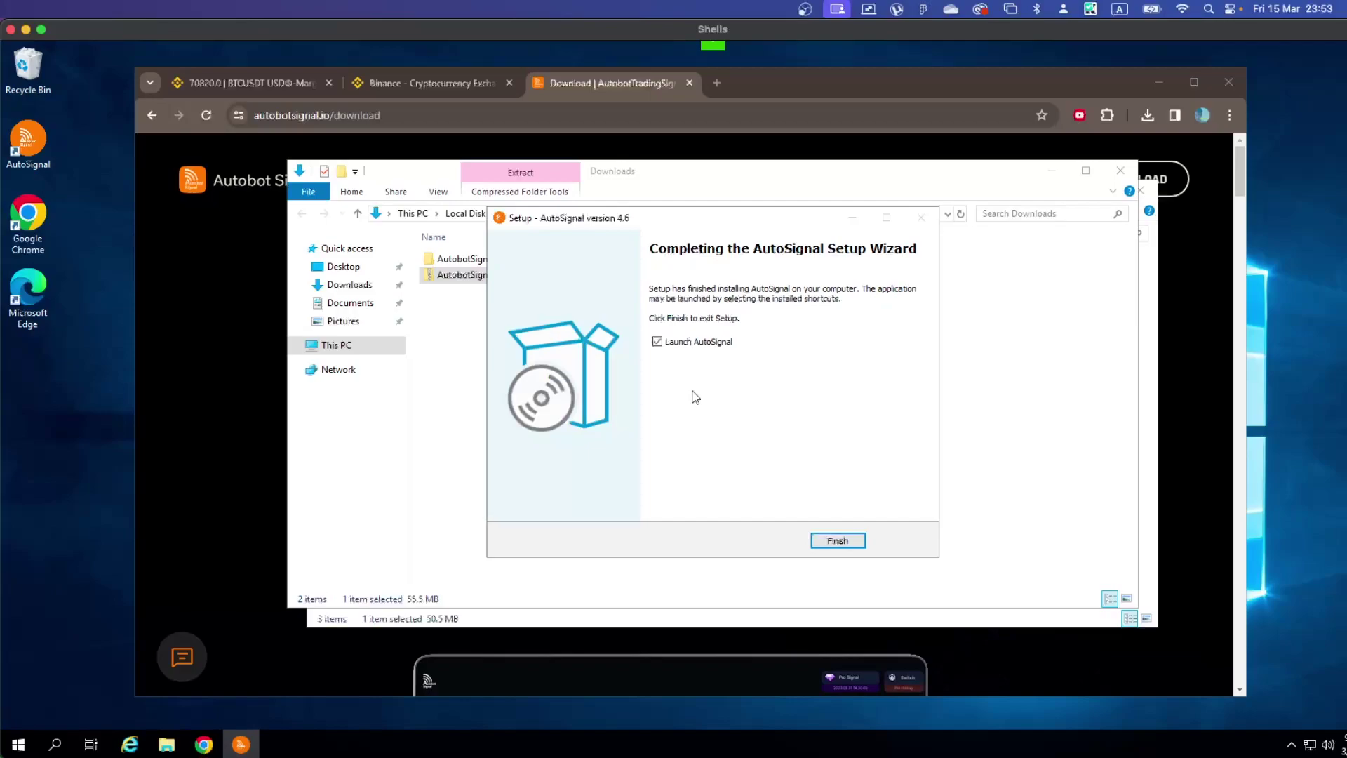
pyautogui.click(835, 544)
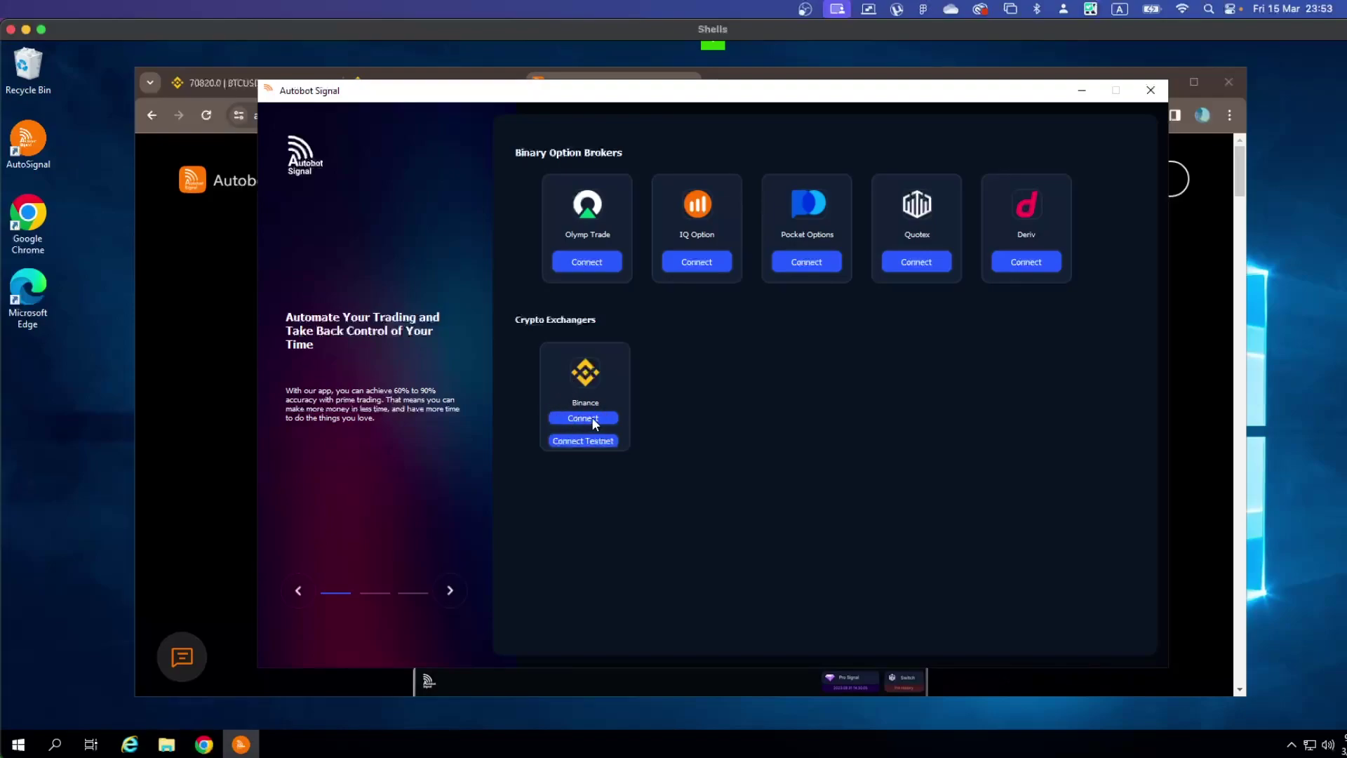
pyautogui.click(592, 416)
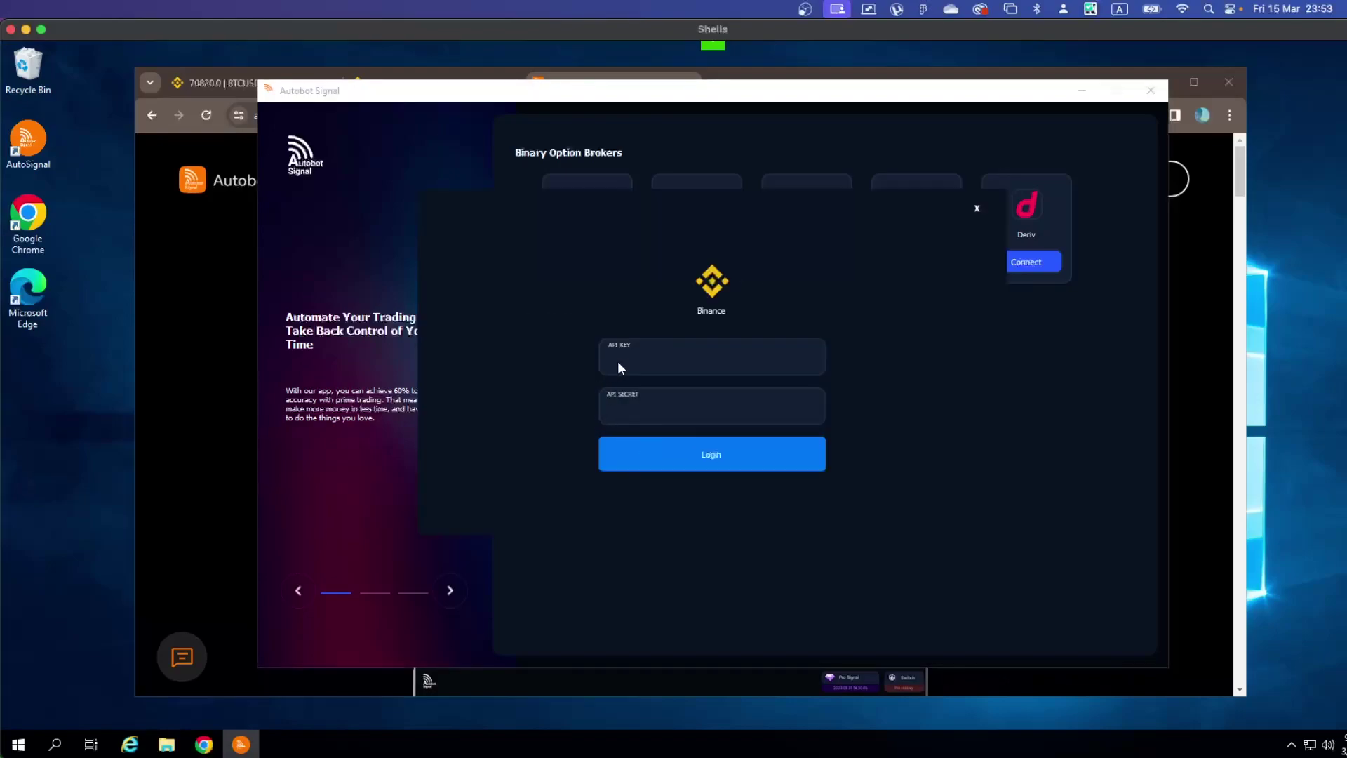
pyautogui.click(977, 208)
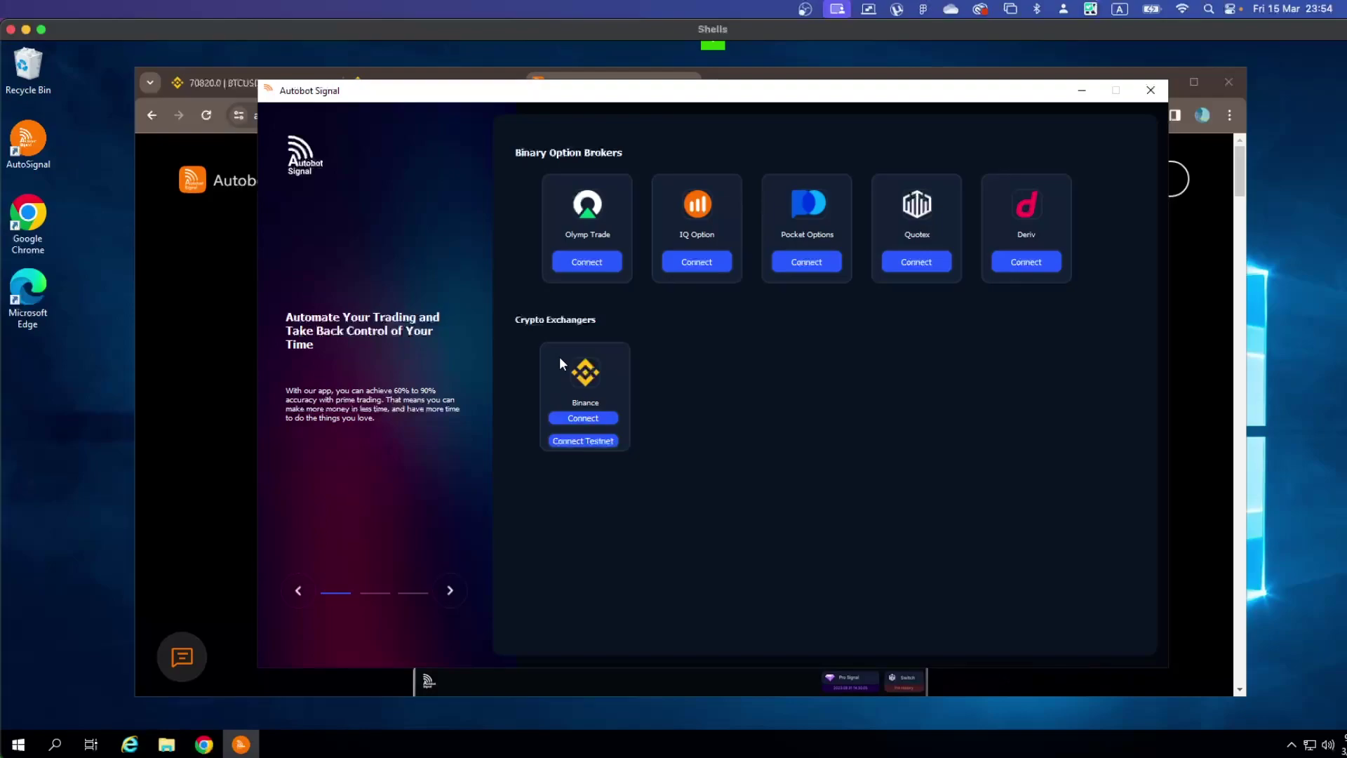
# Open Autobot Signal's Binance API key form, then switch Chrome to the Binance tab.
pyautogui.click(579, 417)
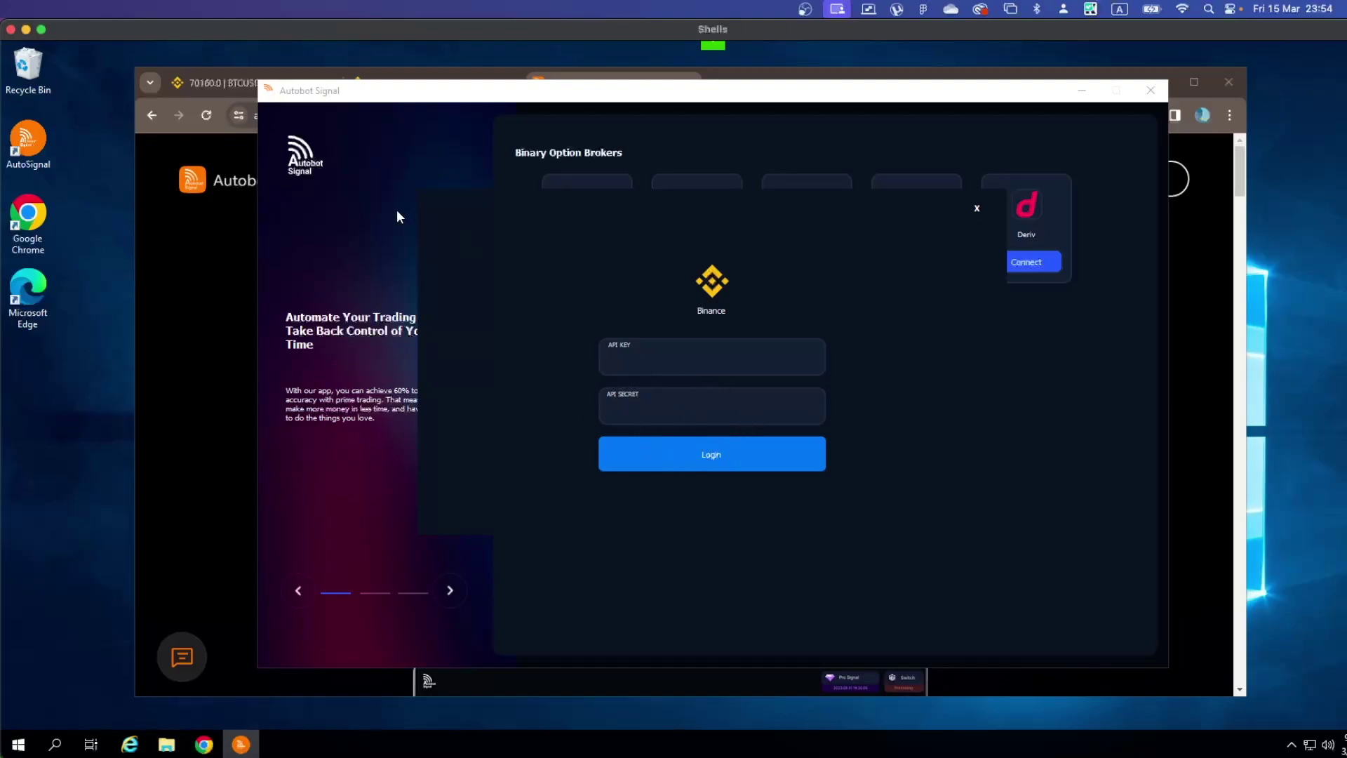
pyautogui.click(188, 267)
pyautogui.click(400, 85)
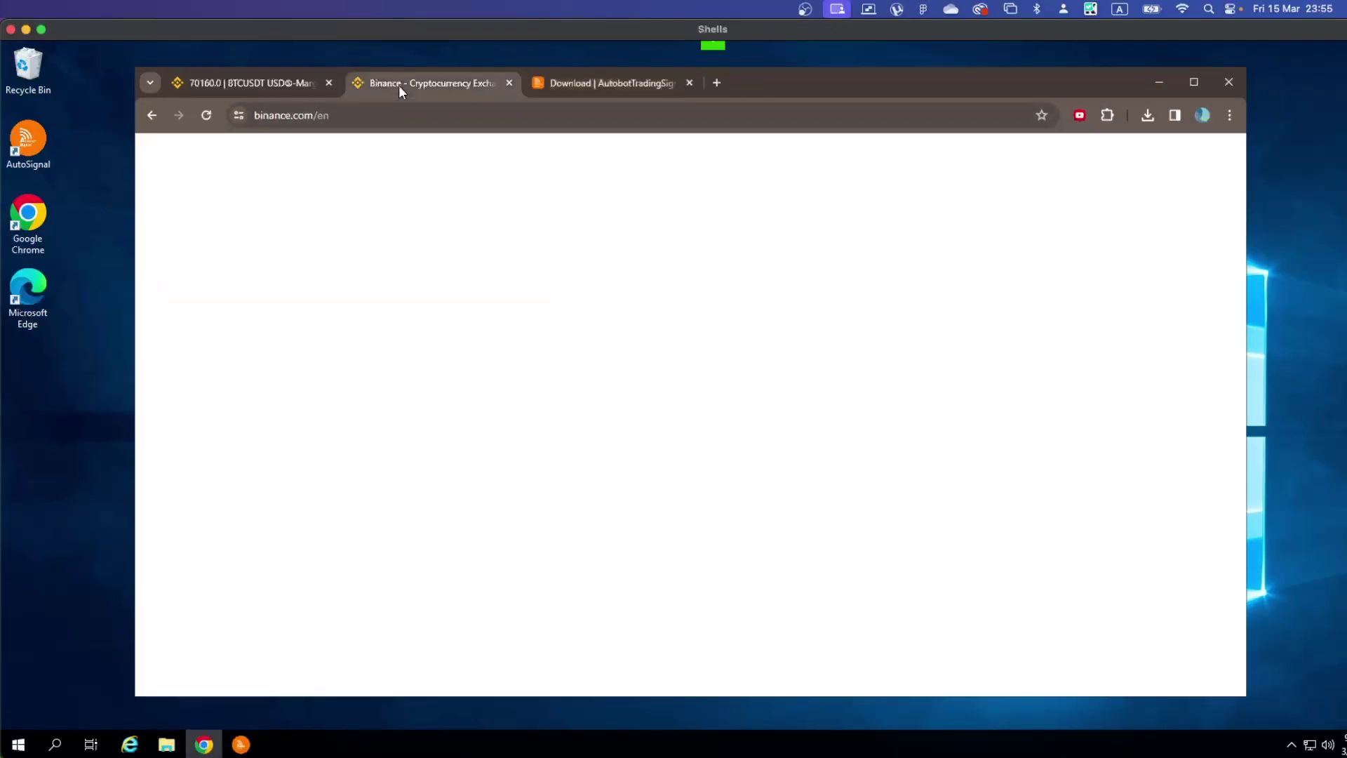
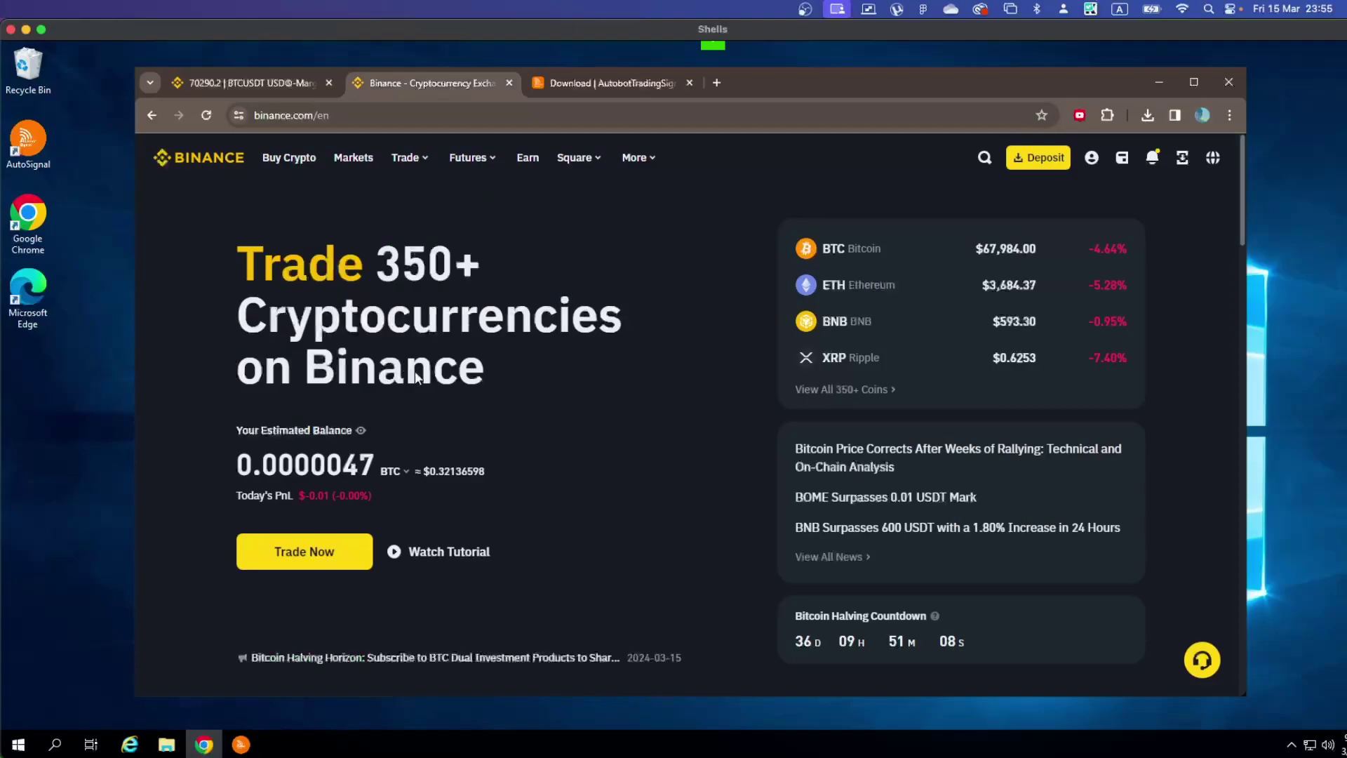
# Open the USDⓈ-M BTCUSDT futures page, dismiss Hot Features, and bring up Autobot Signal's login.
pyautogui.moveTo(464, 163)
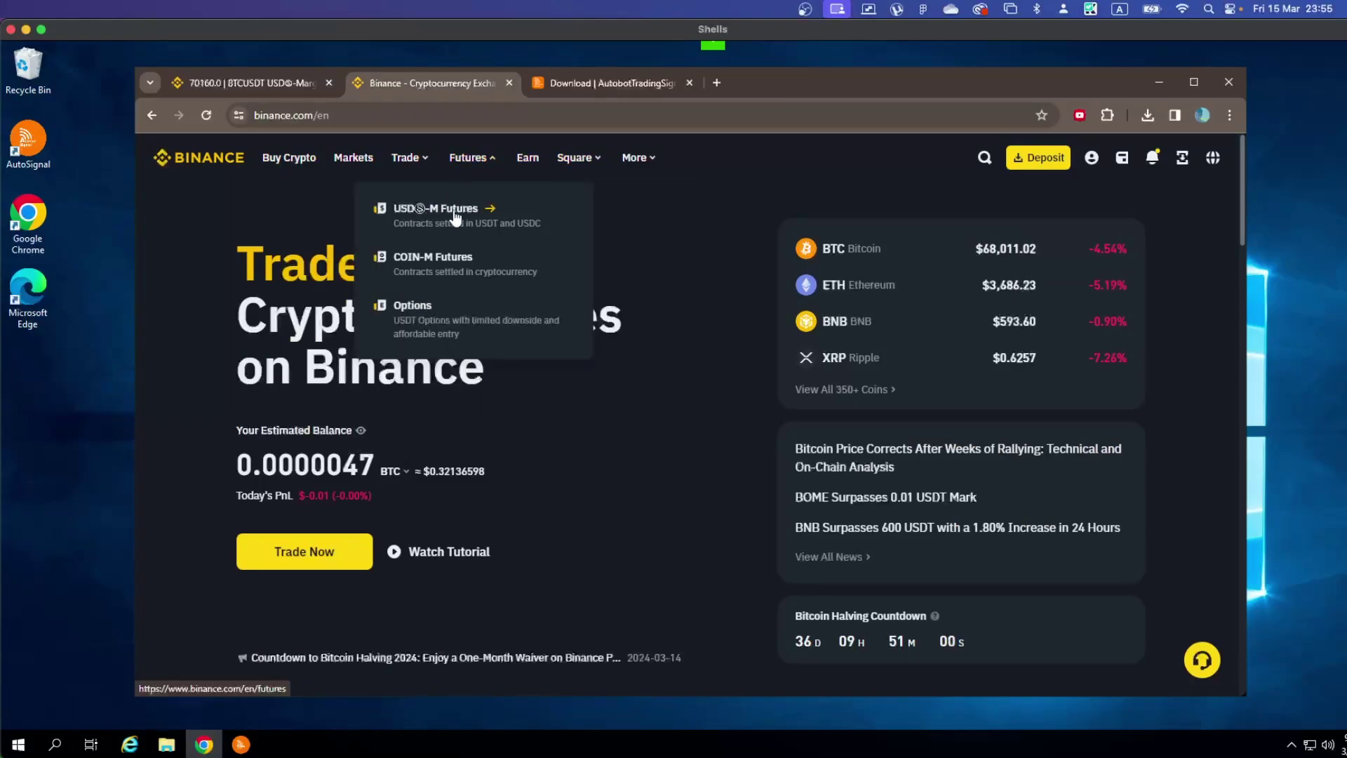
pyautogui.click(455, 217)
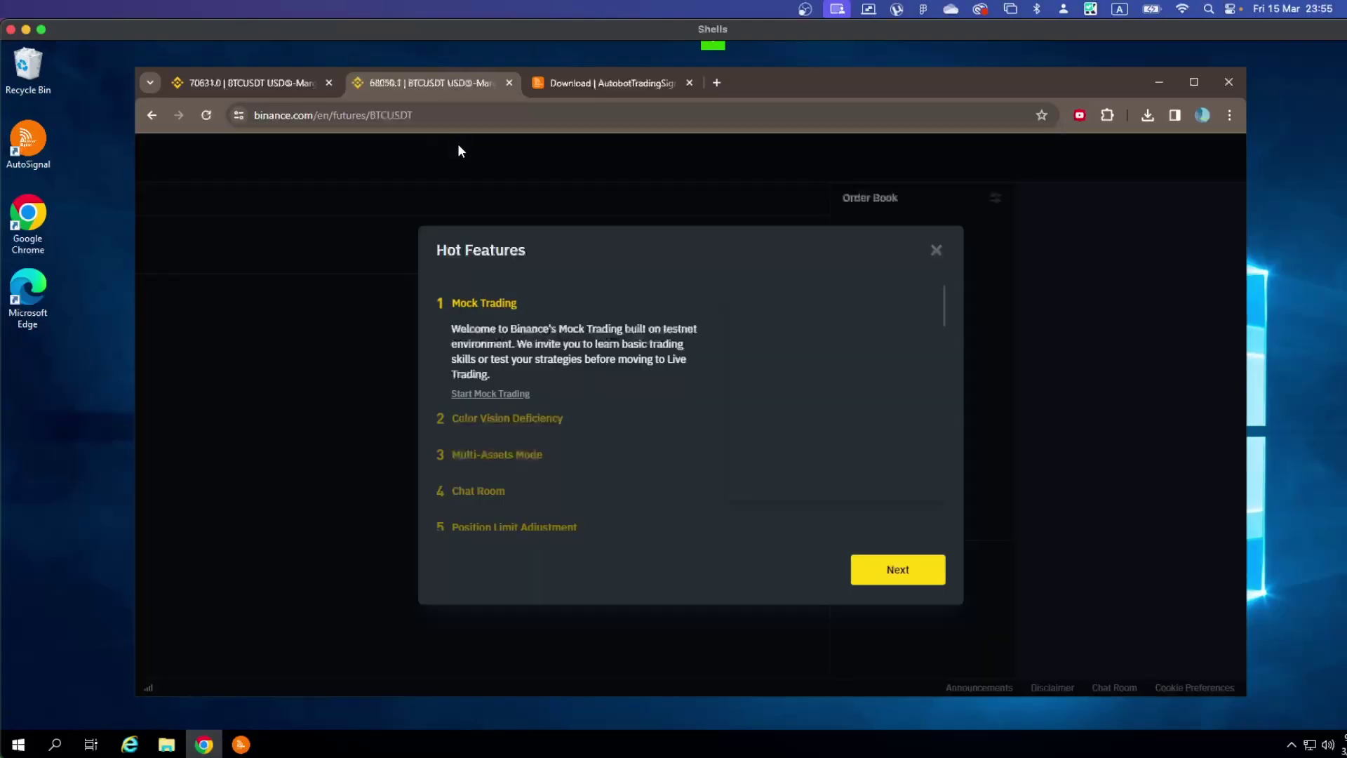
pyautogui.click(937, 252)
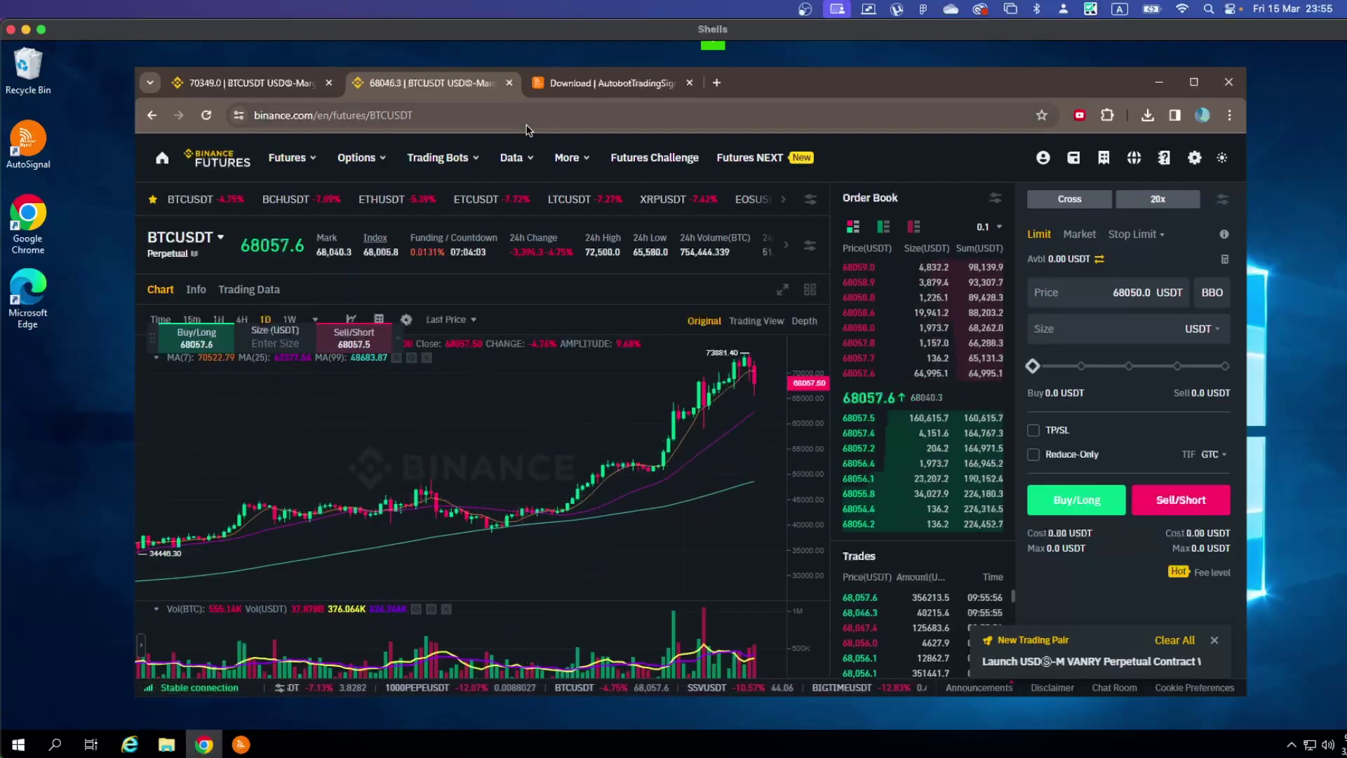
pyautogui.click(244, 745)
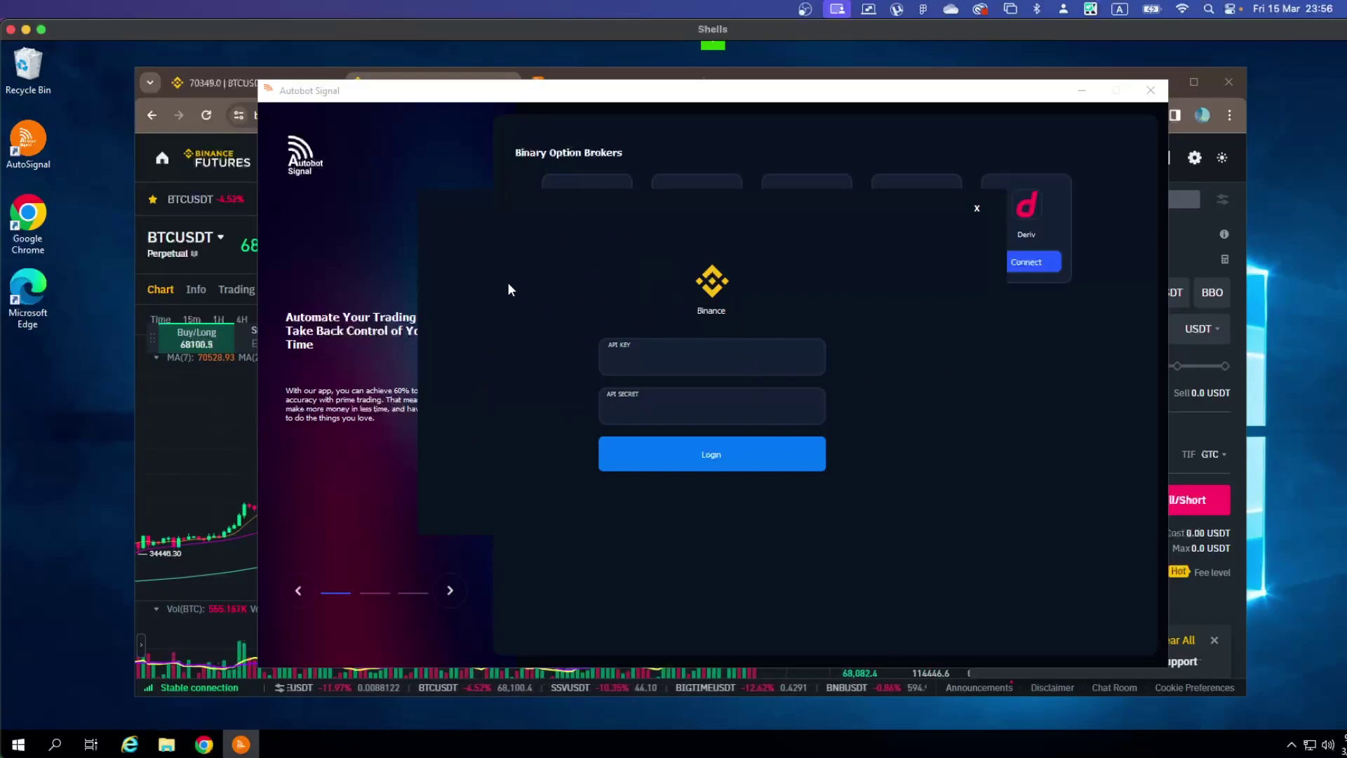
# Bring the Binance futures chart forward and open the Binance home page in a new tab.
pyautogui.click(219, 441)
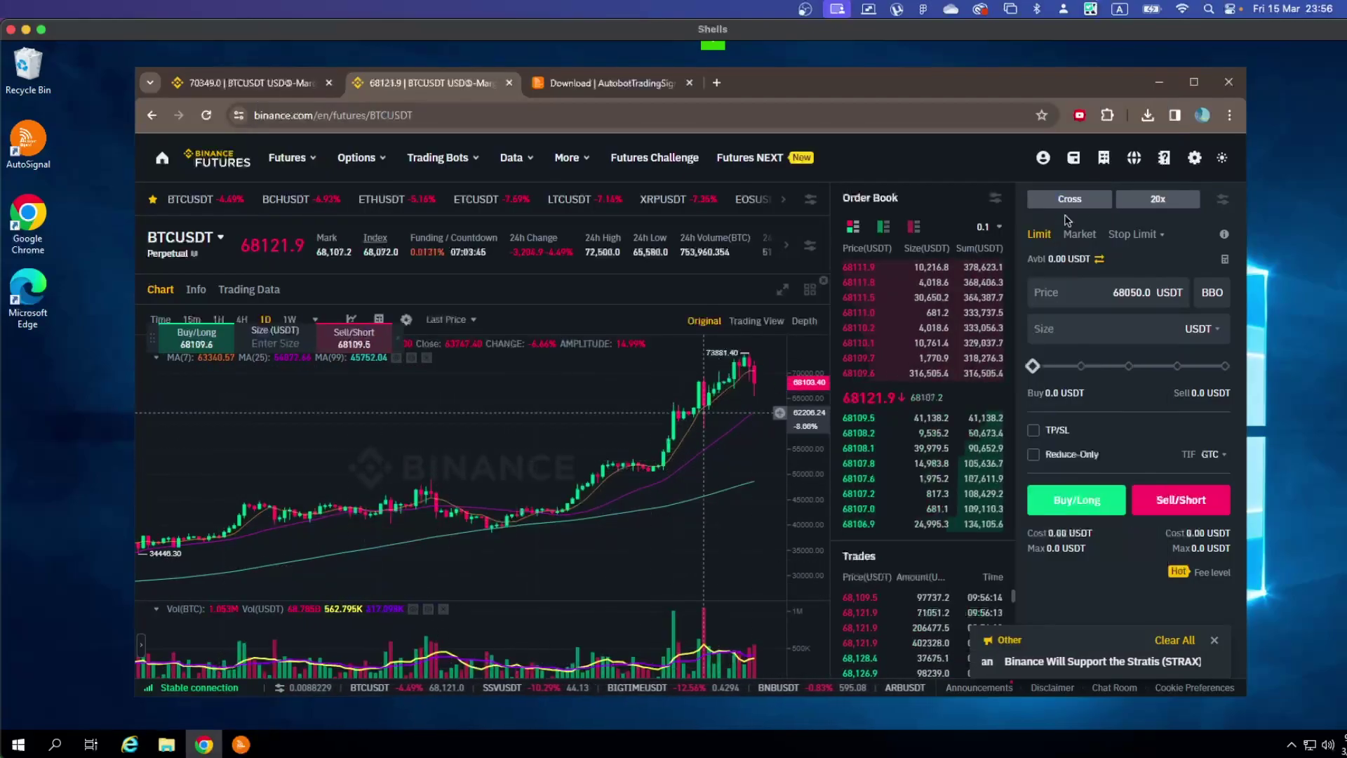
pyautogui.moveTo(1044, 160)
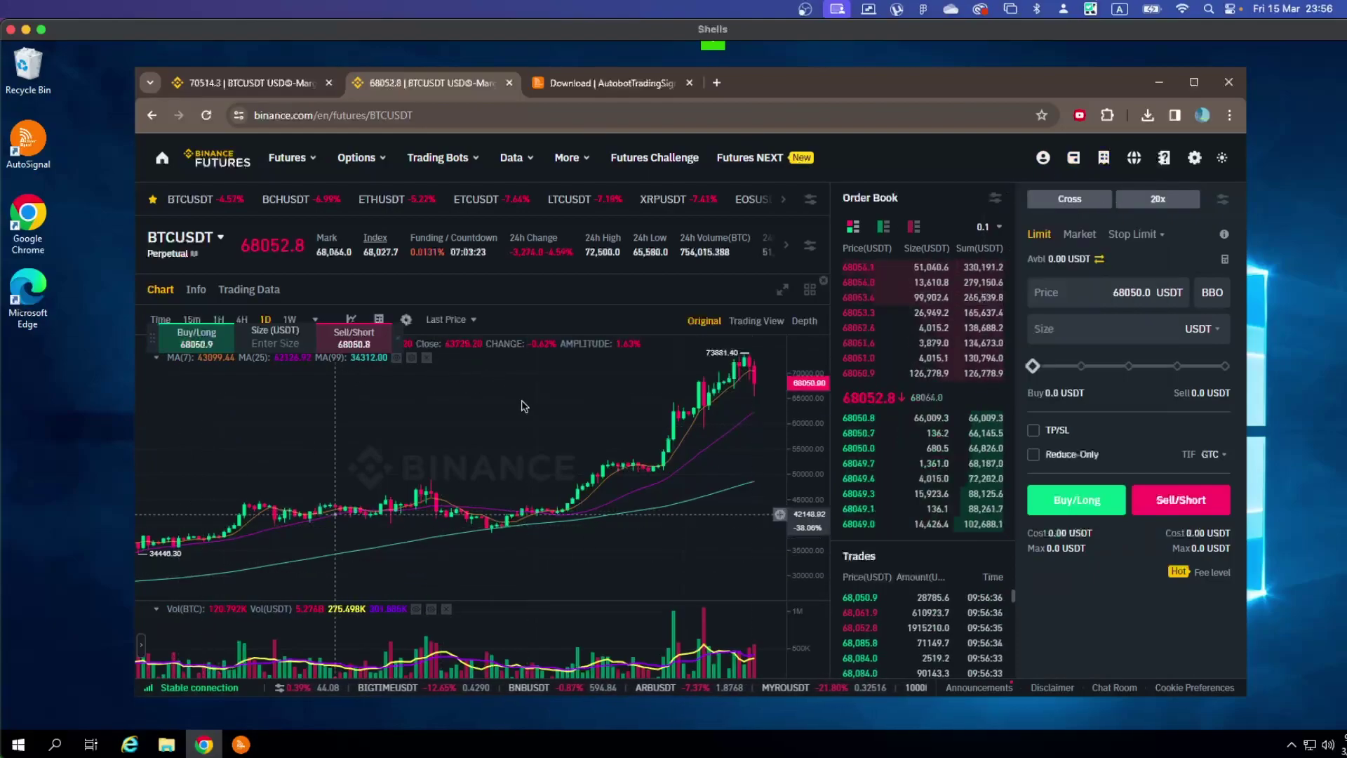
pyautogui.moveTo(443, 160)
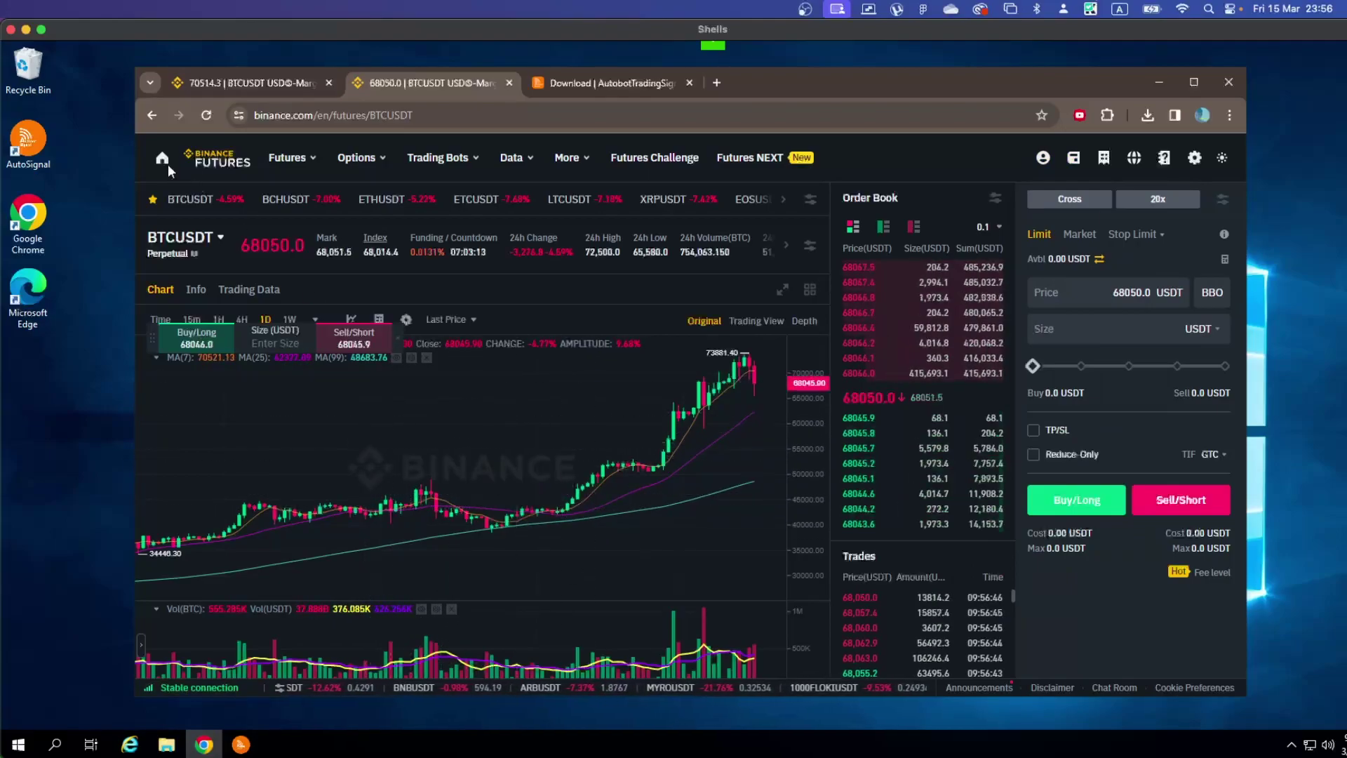
pyautogui.click(162, 158)
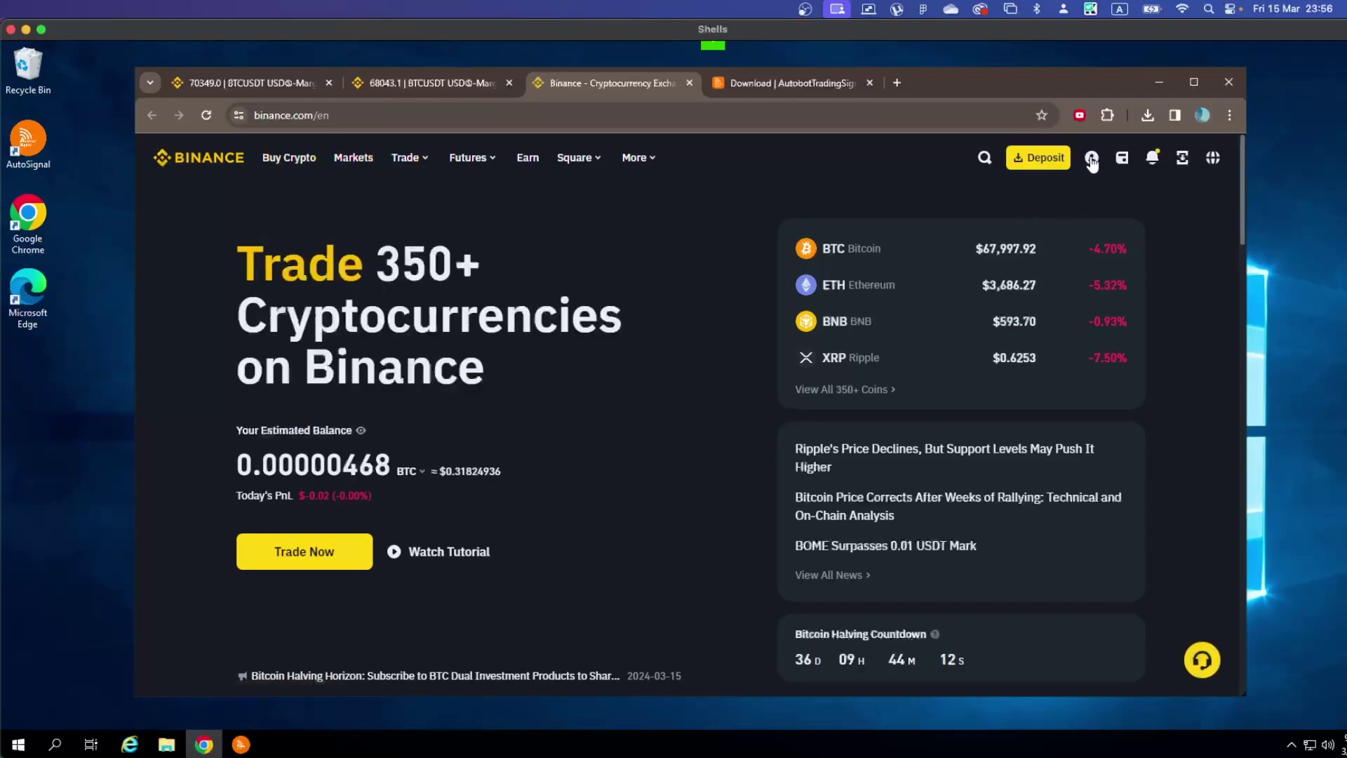
# Open account Settings, expand the Account section, then go to the USDⓈ-M futures page.
pyautogui.moveTo(1091, 160)
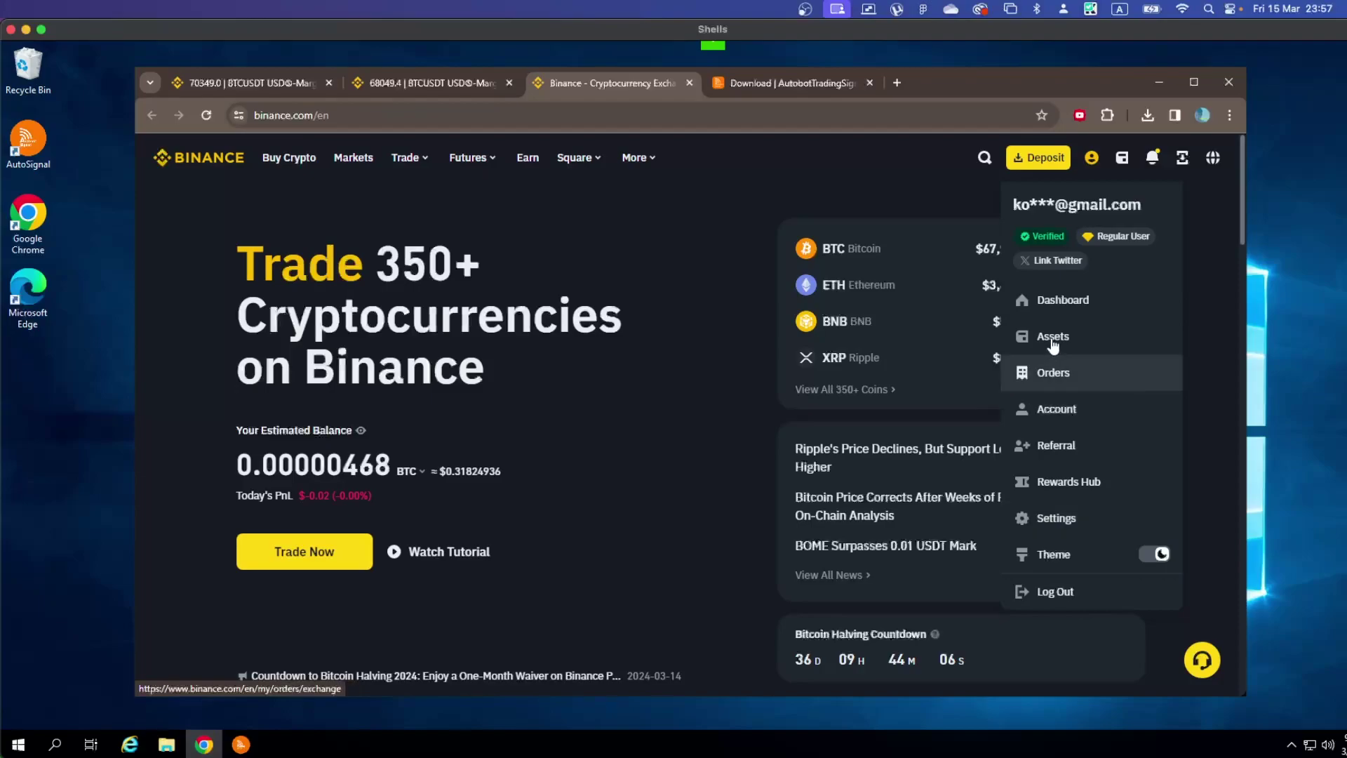
pyautogui.click(1058, 522)
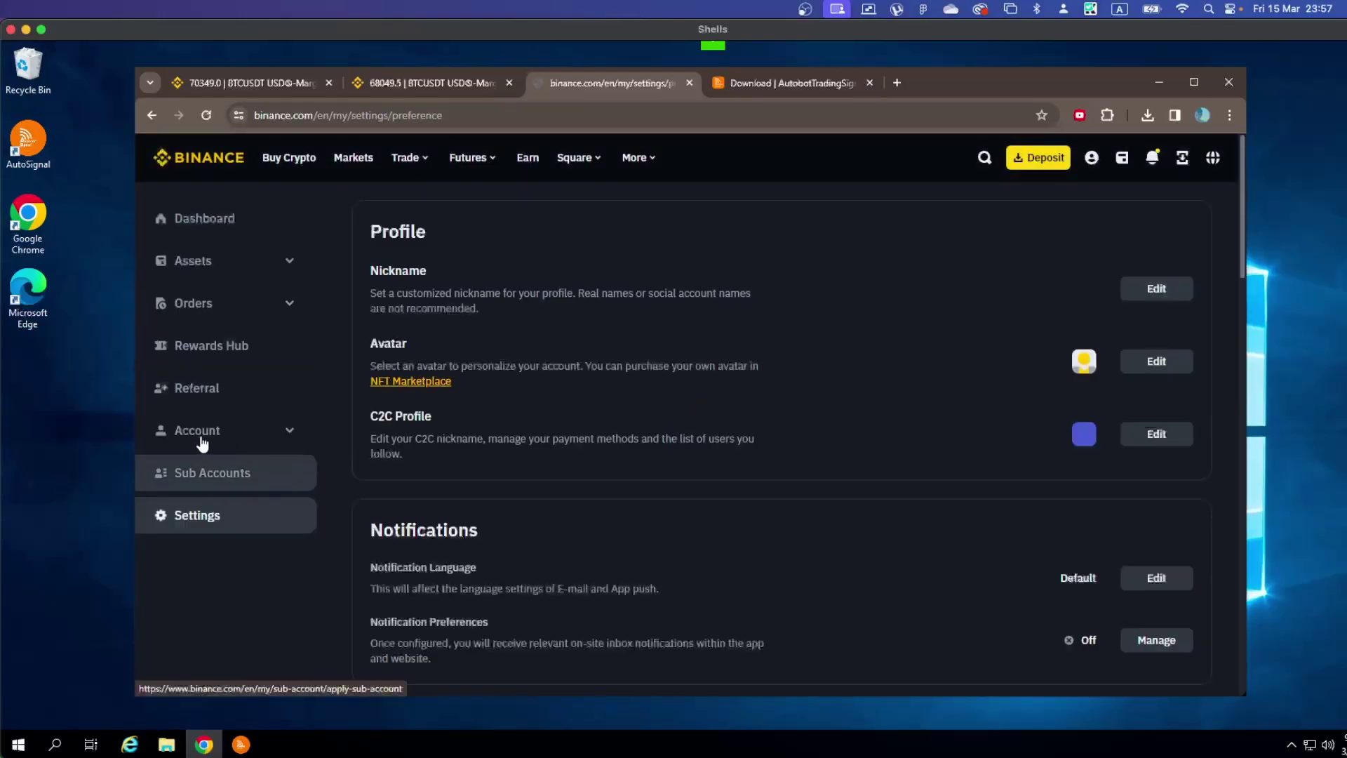
pyautogui.click(290, 435)
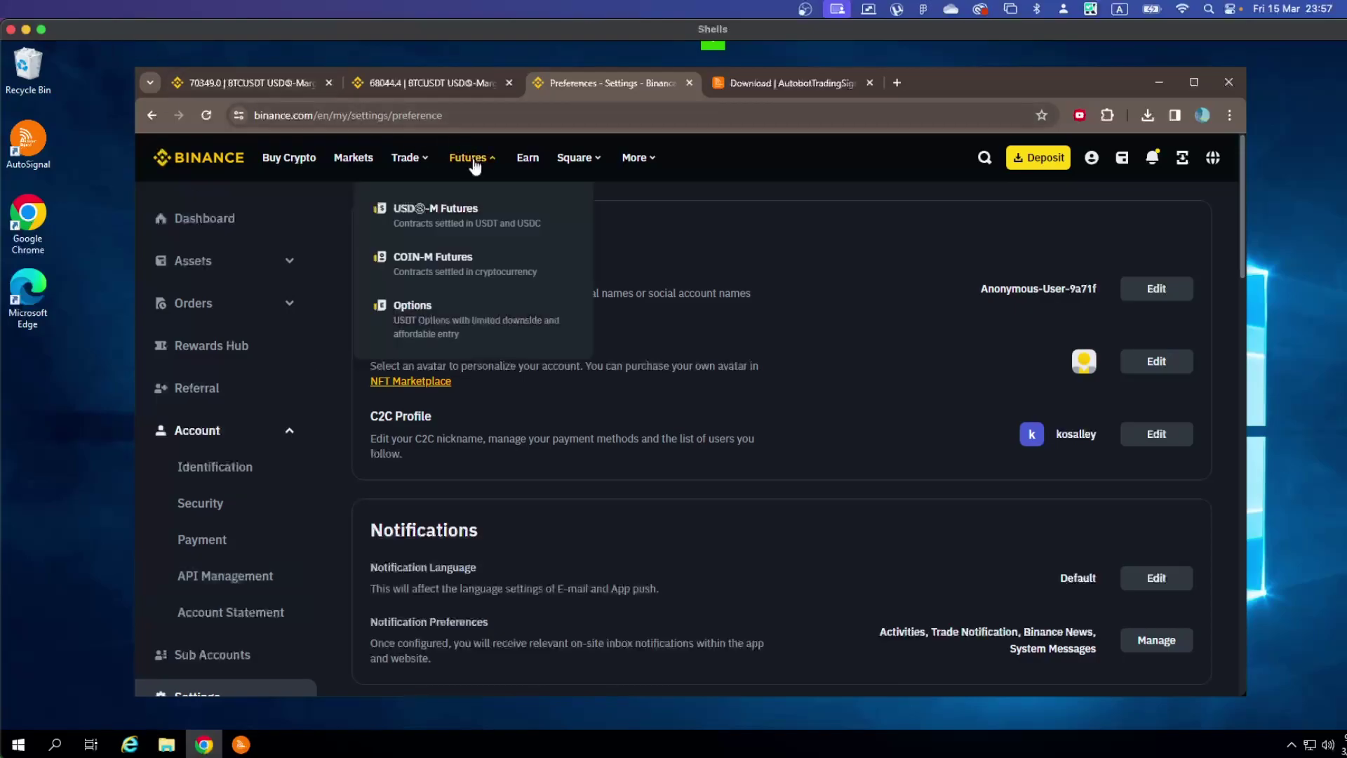
pyautogui.click(451, 214)
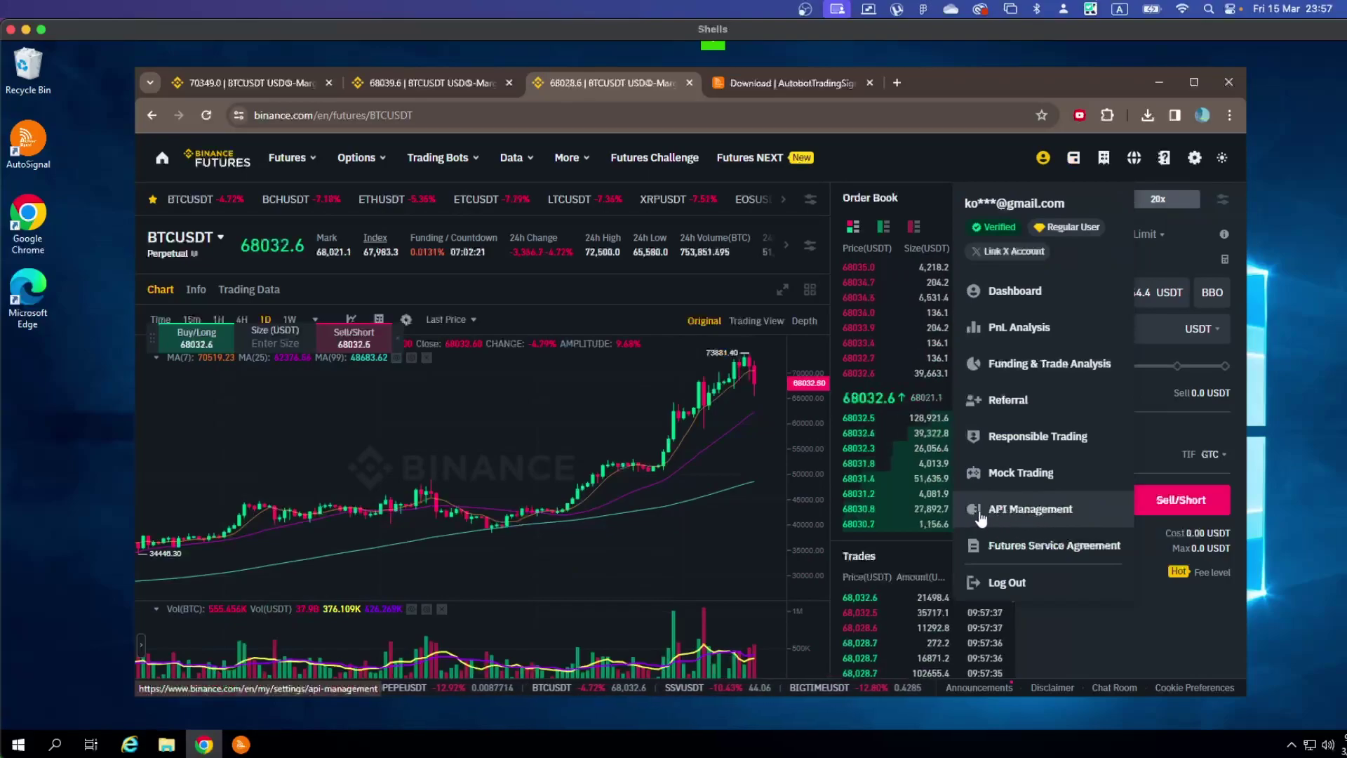
# In API Management, delete the old AutobotTrading key and start creating a new API key.
pyautogui.click(1011, 513)
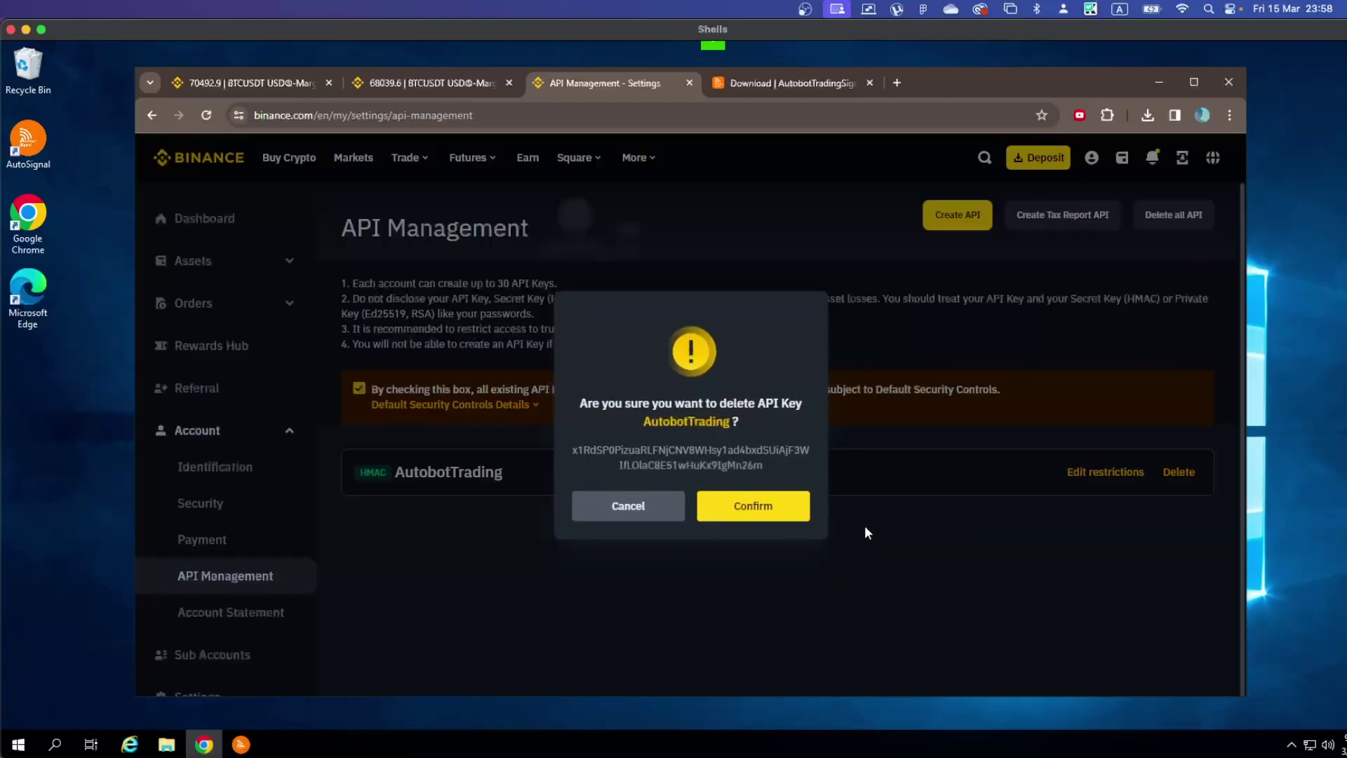
pyautogui.click(766, 516)
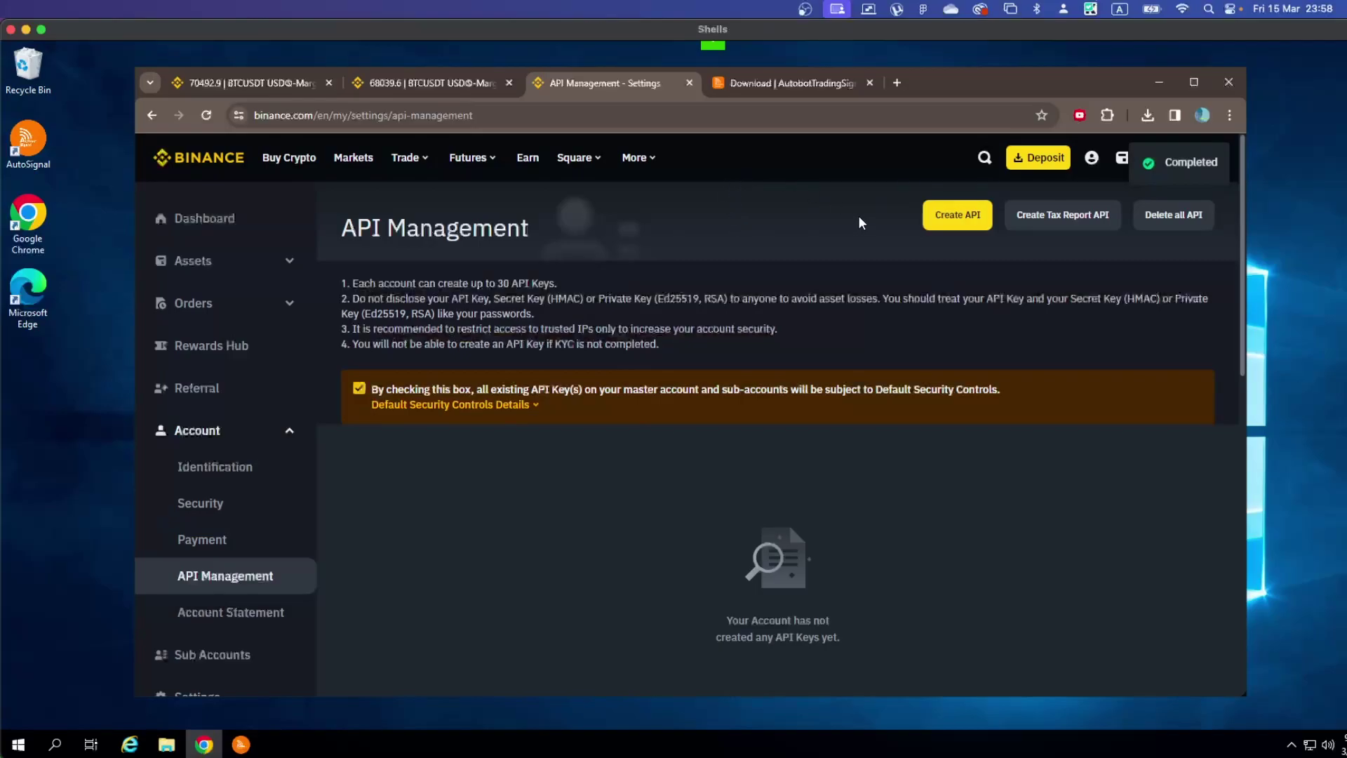
pyautogui.click(973, 221)
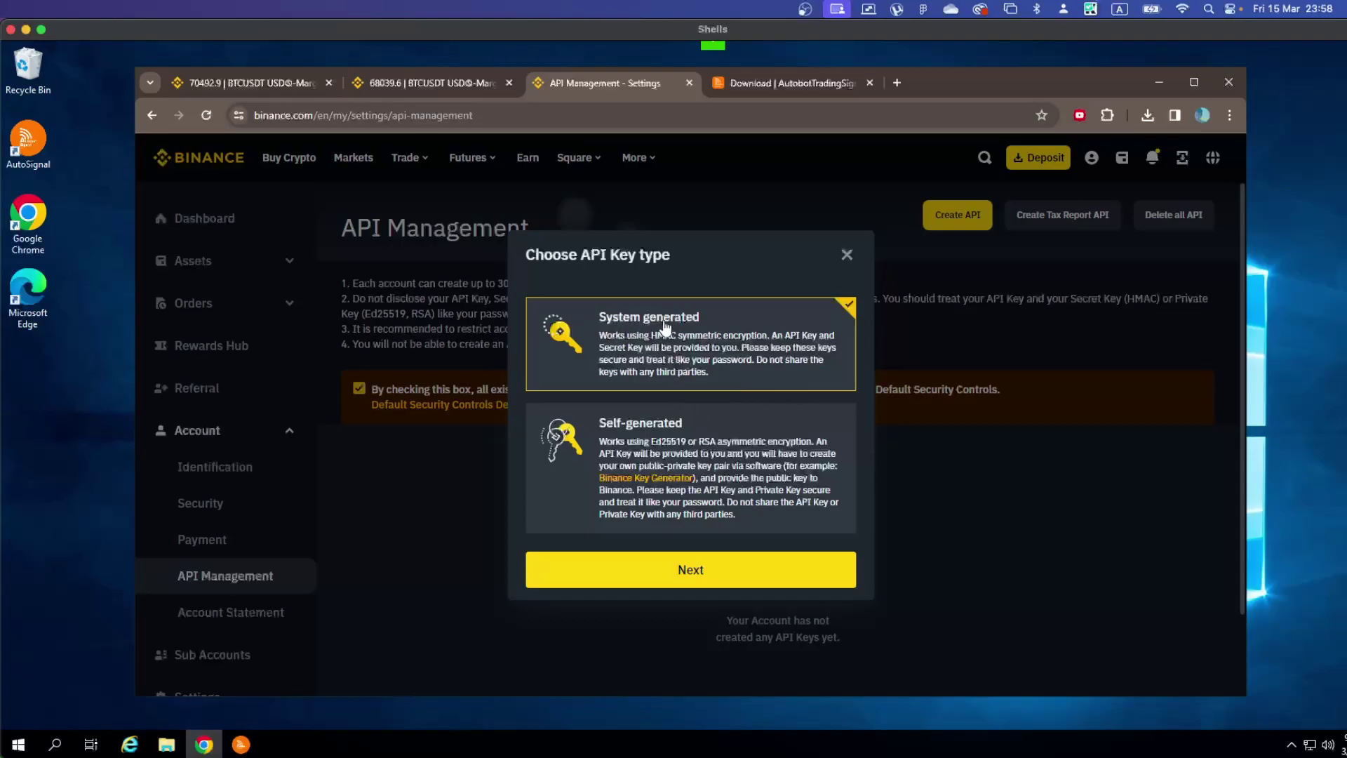
# Choose a system-generated key labelled AutobotTrading, then back out of the failed passkey check.
pyautogui.click(585, 593)
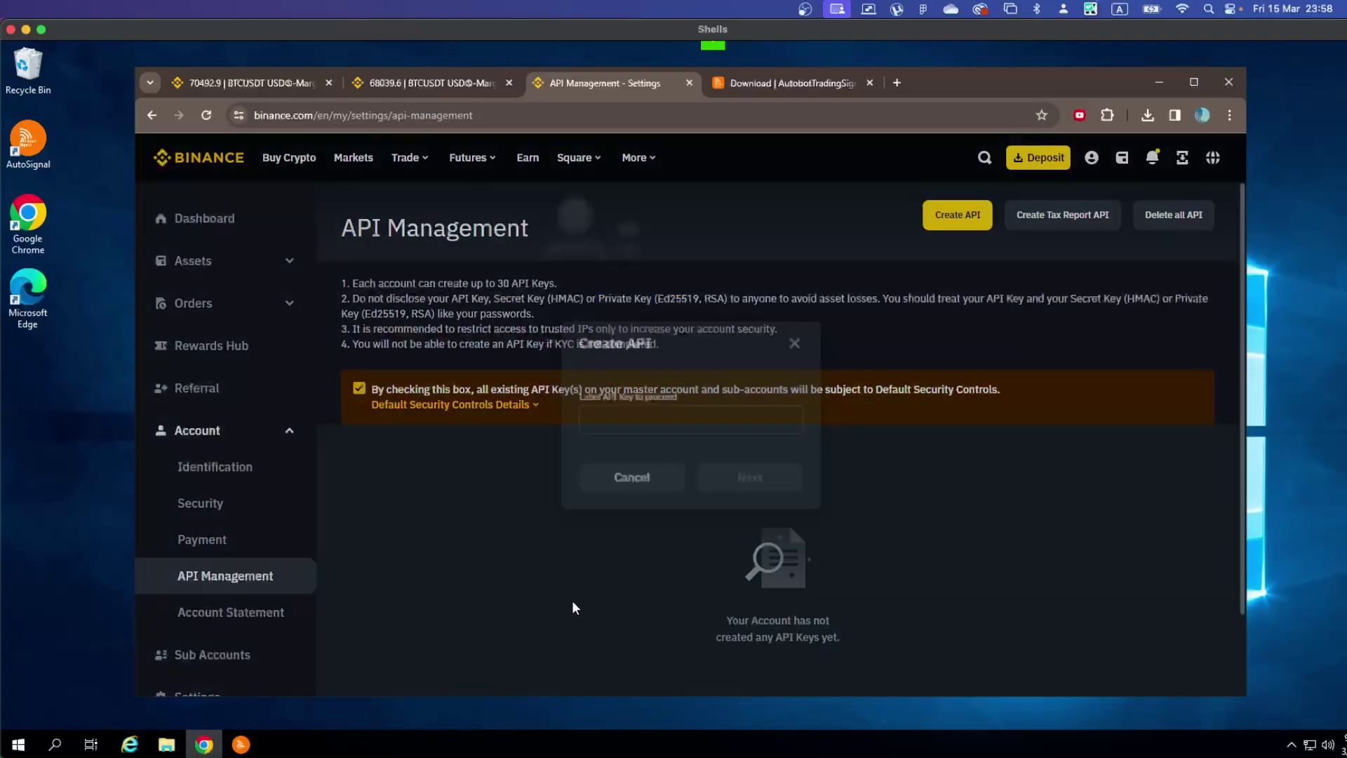
pyautogui.click(617, 419)
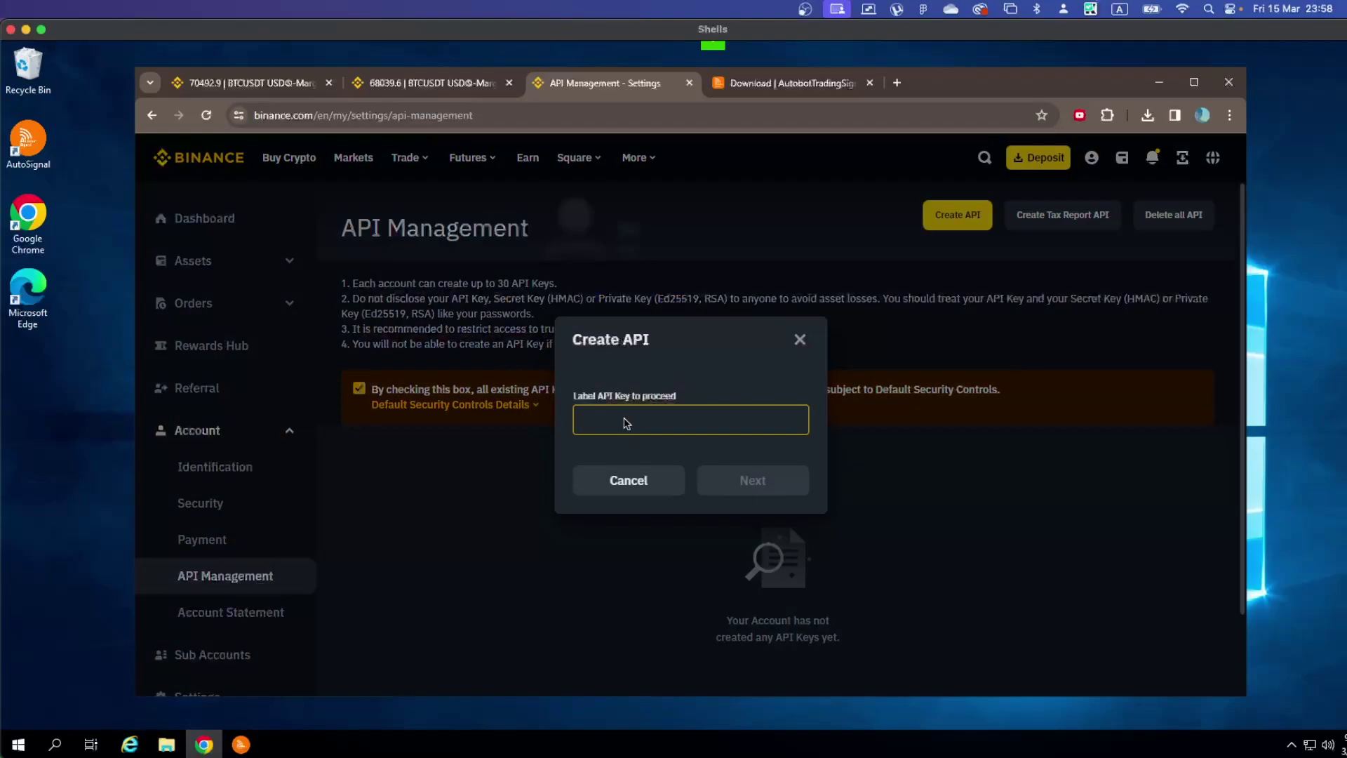
pyautogui.click(626, 424)
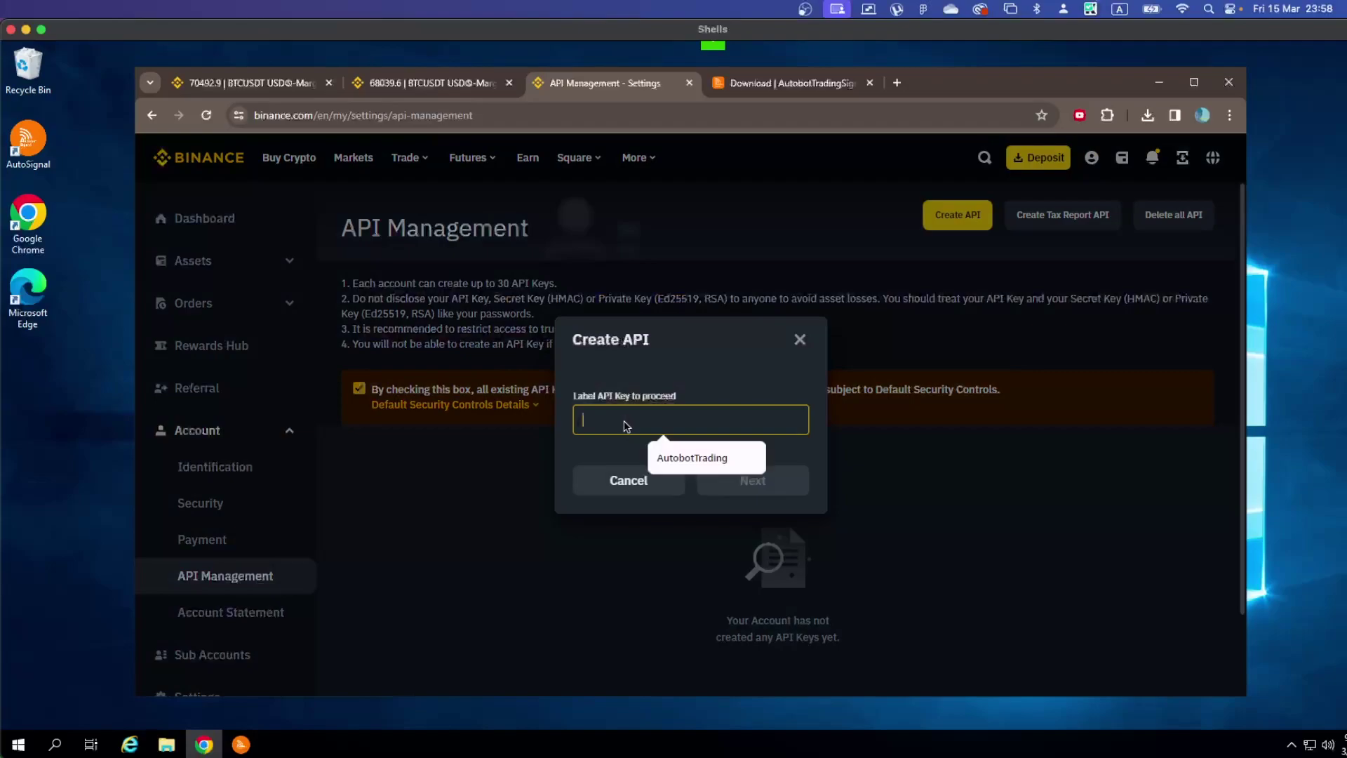
pyautogui.click(694, 459)
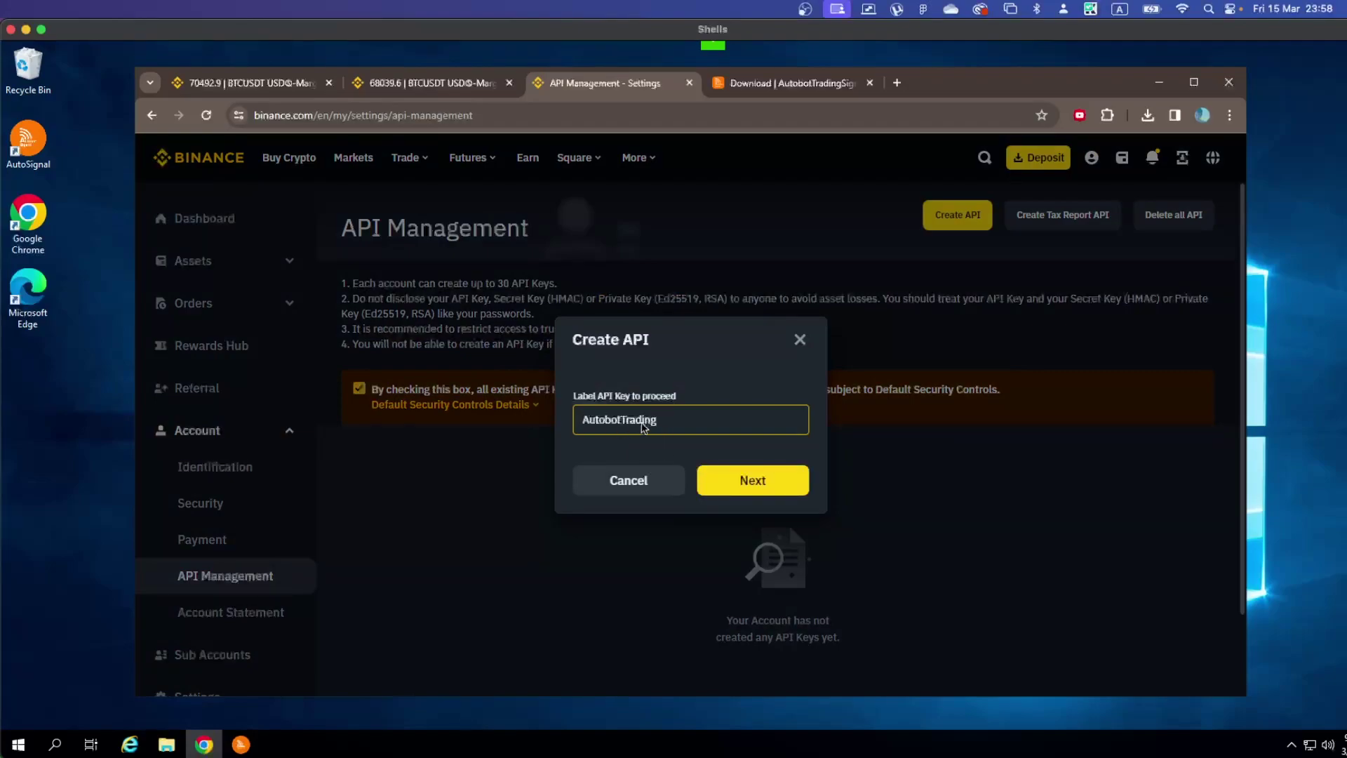
pyautogui.click(776, 492)
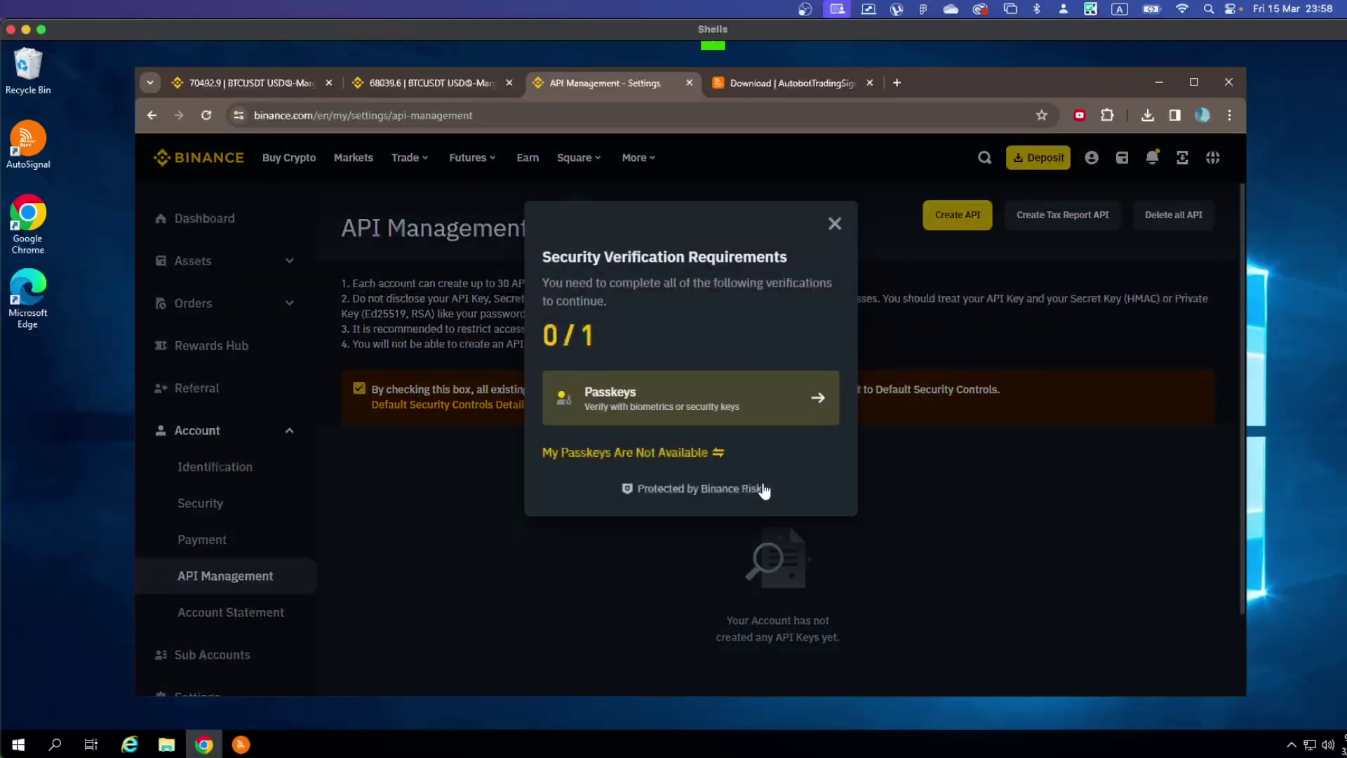
pyautogui.click(705, 405)
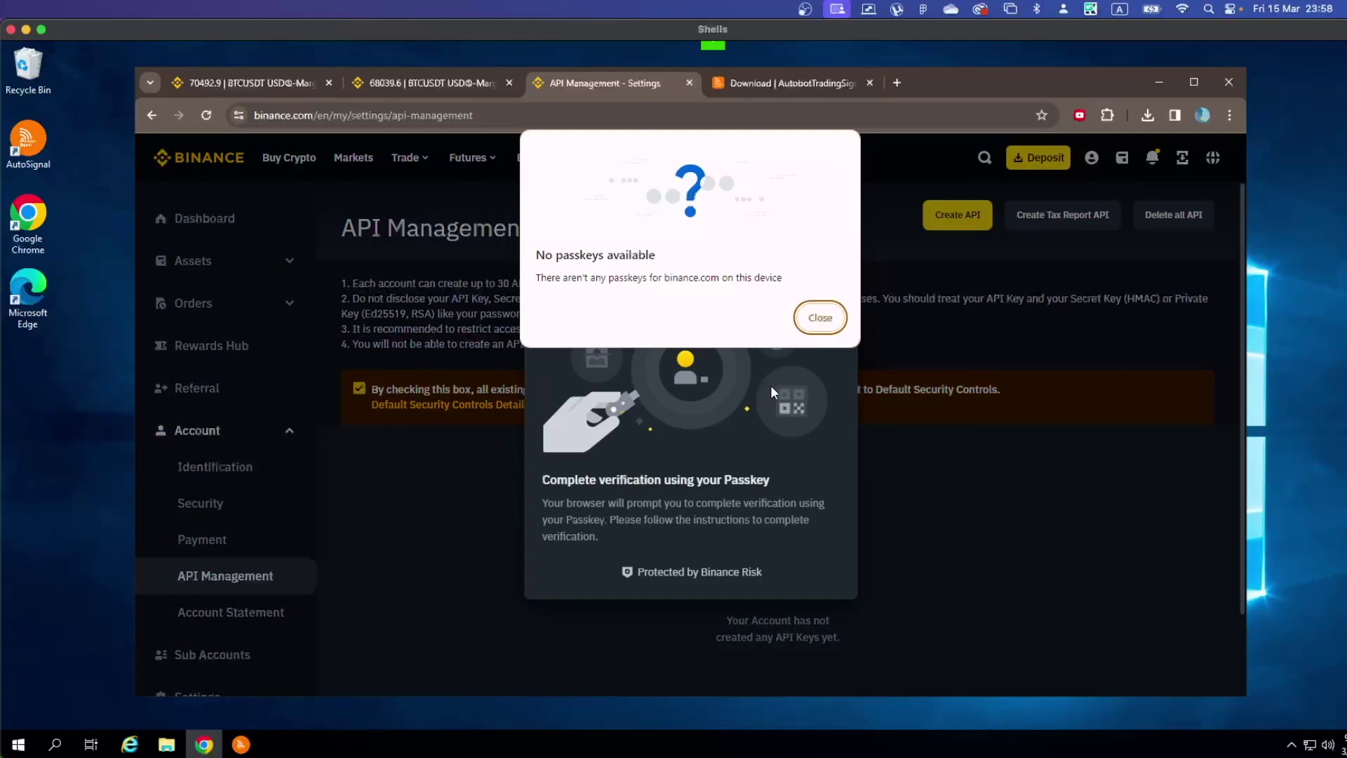
pyautogui.click(546, 225)
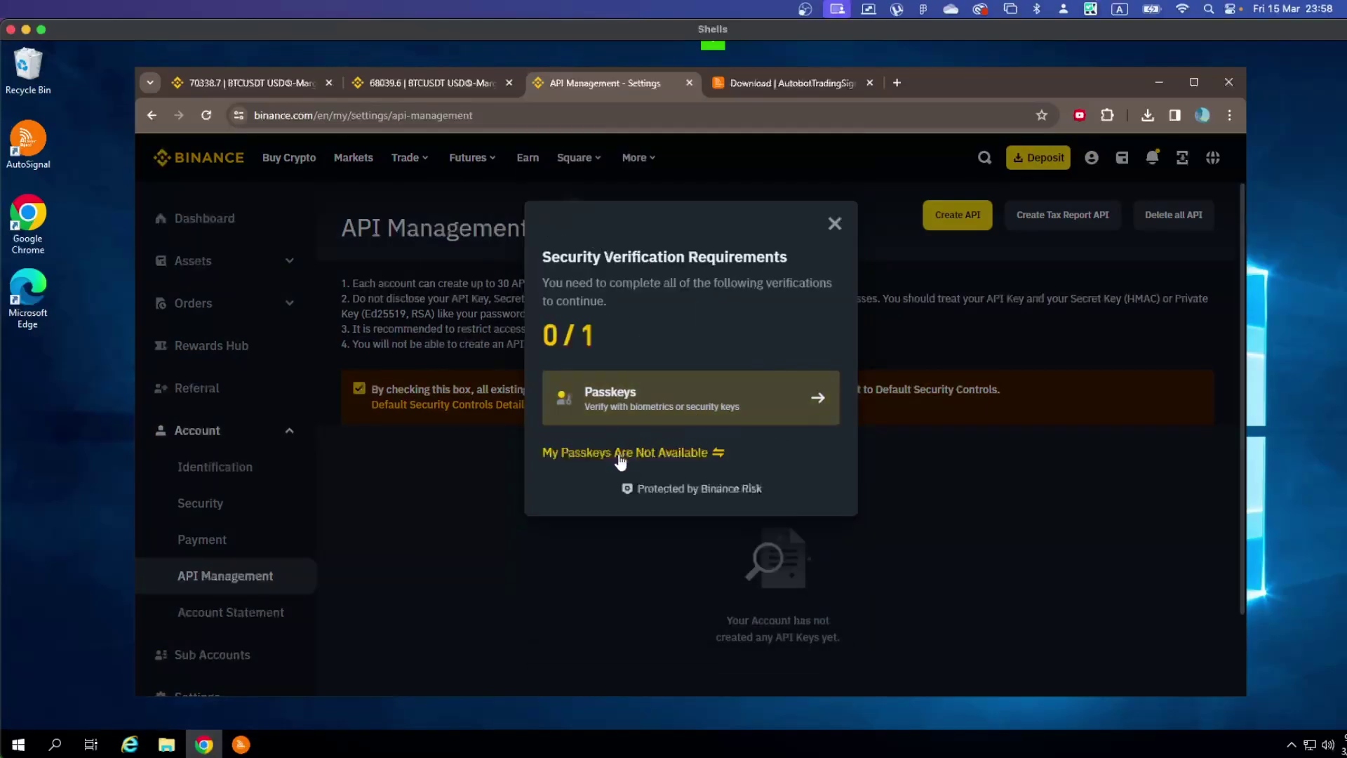
# Verify by email with the emailed code instead of passkeys, then move to phone verification.
pyautogui.click(656, 456)
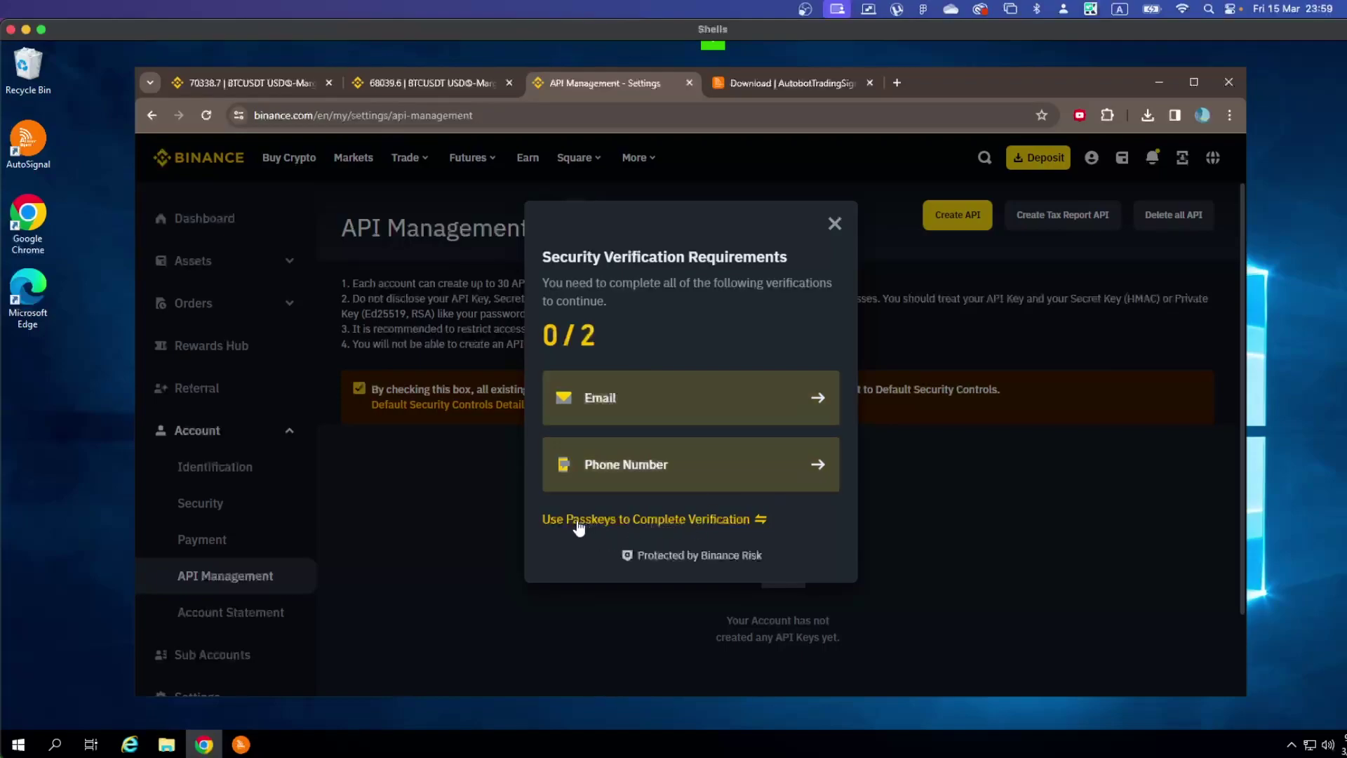
pyautogui.click(802, 400)
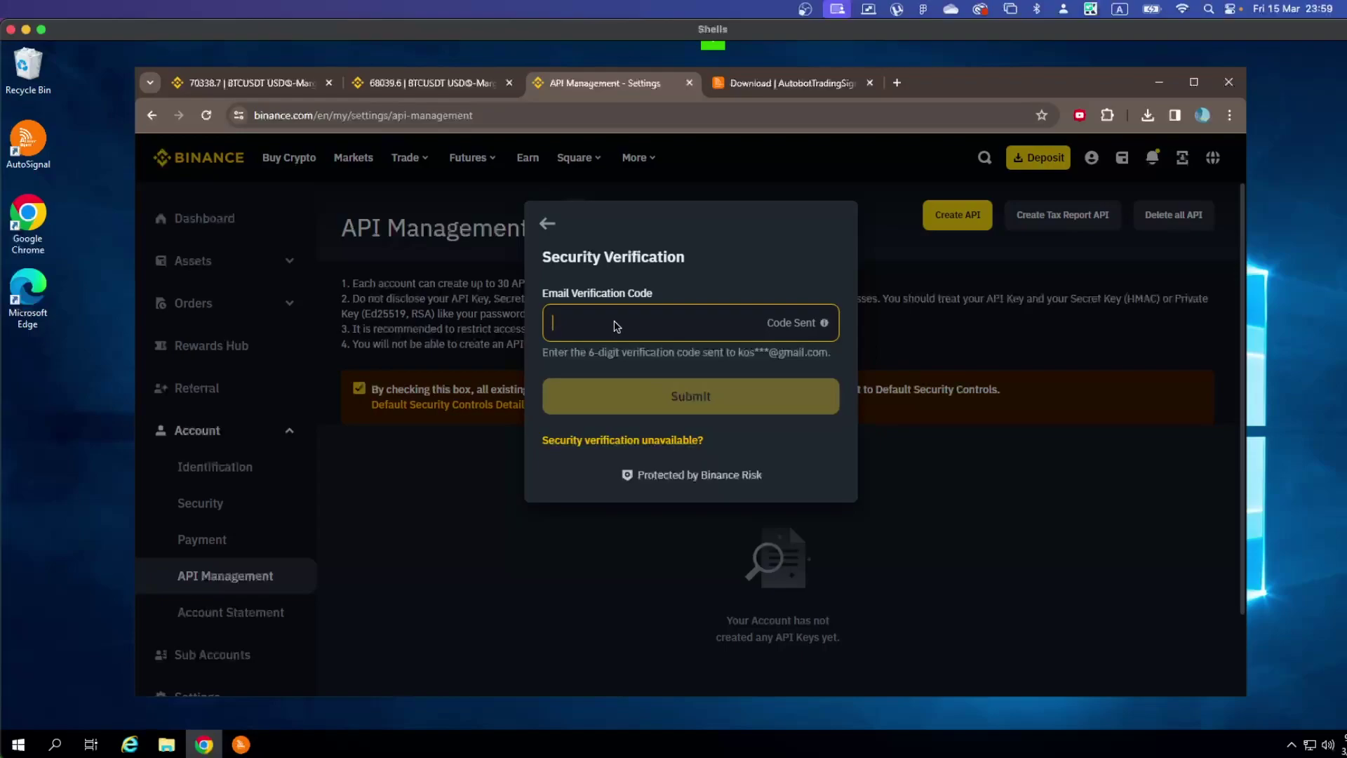
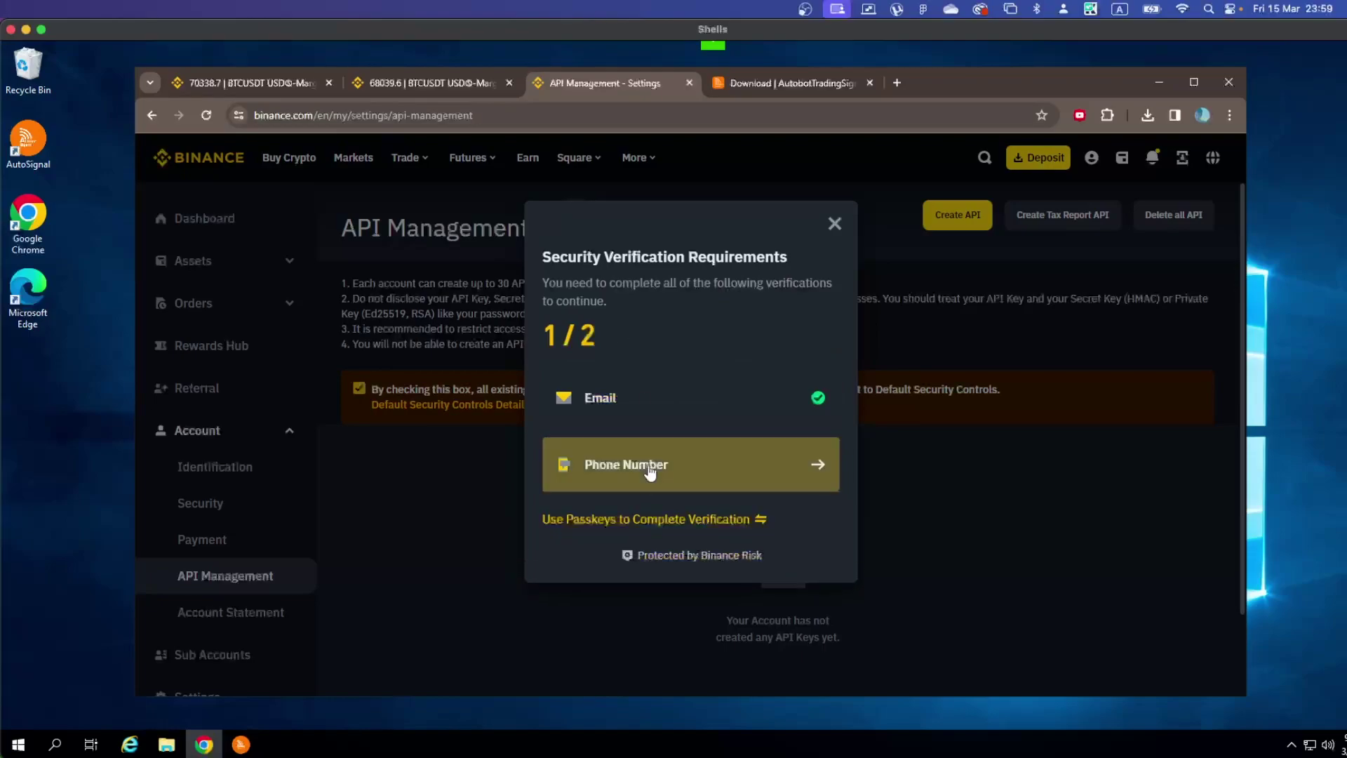
pyautogui.click(695, 472)
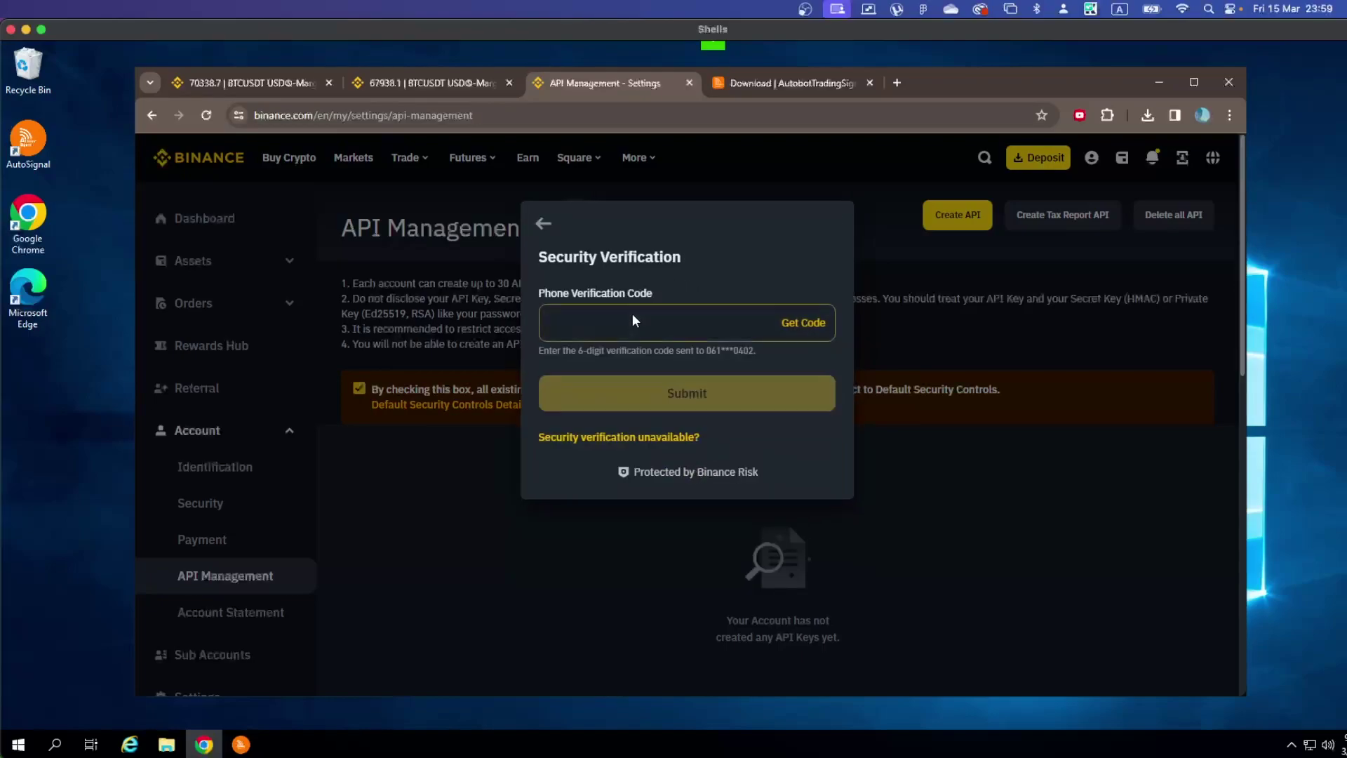
# Request the SMS code, resending once, and enter it to finish phone verification.
pyautogui.click(832, 328)
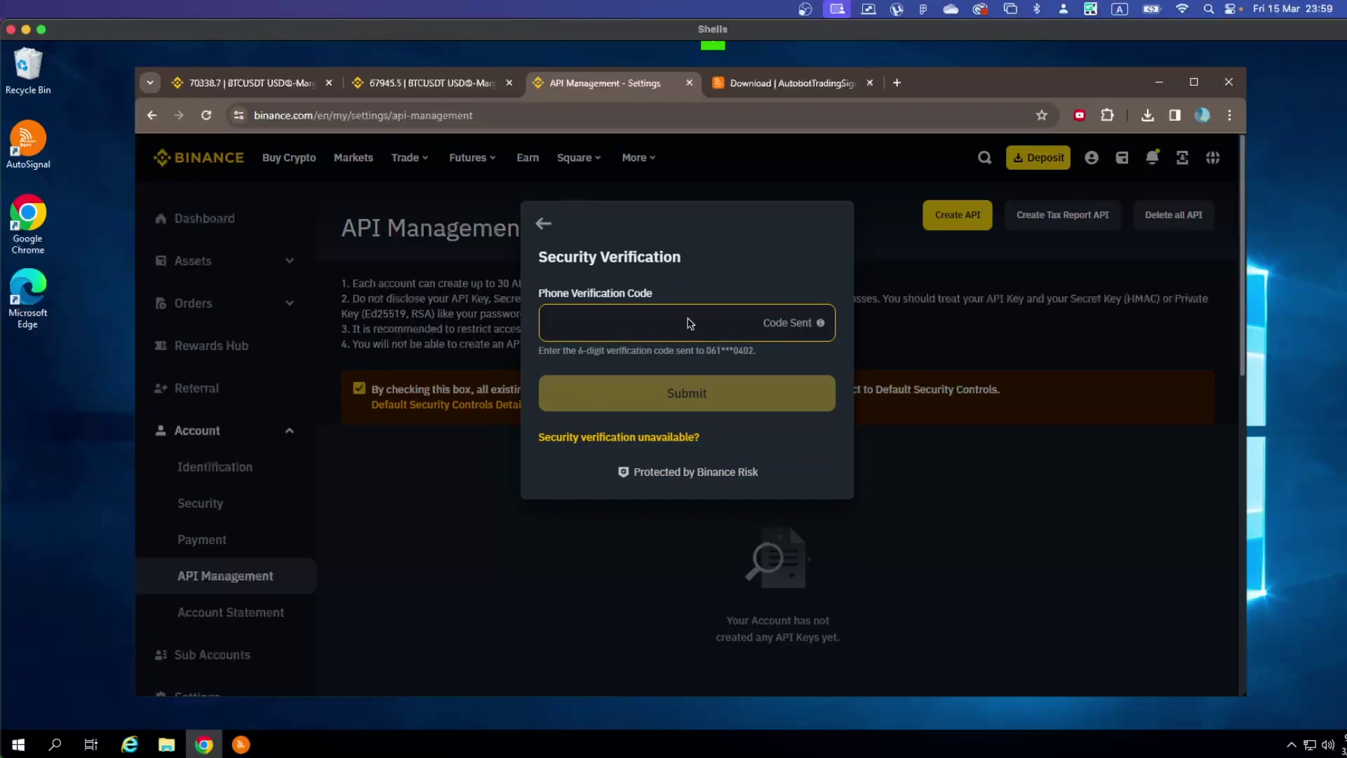
pyautogui.click(580, 331)
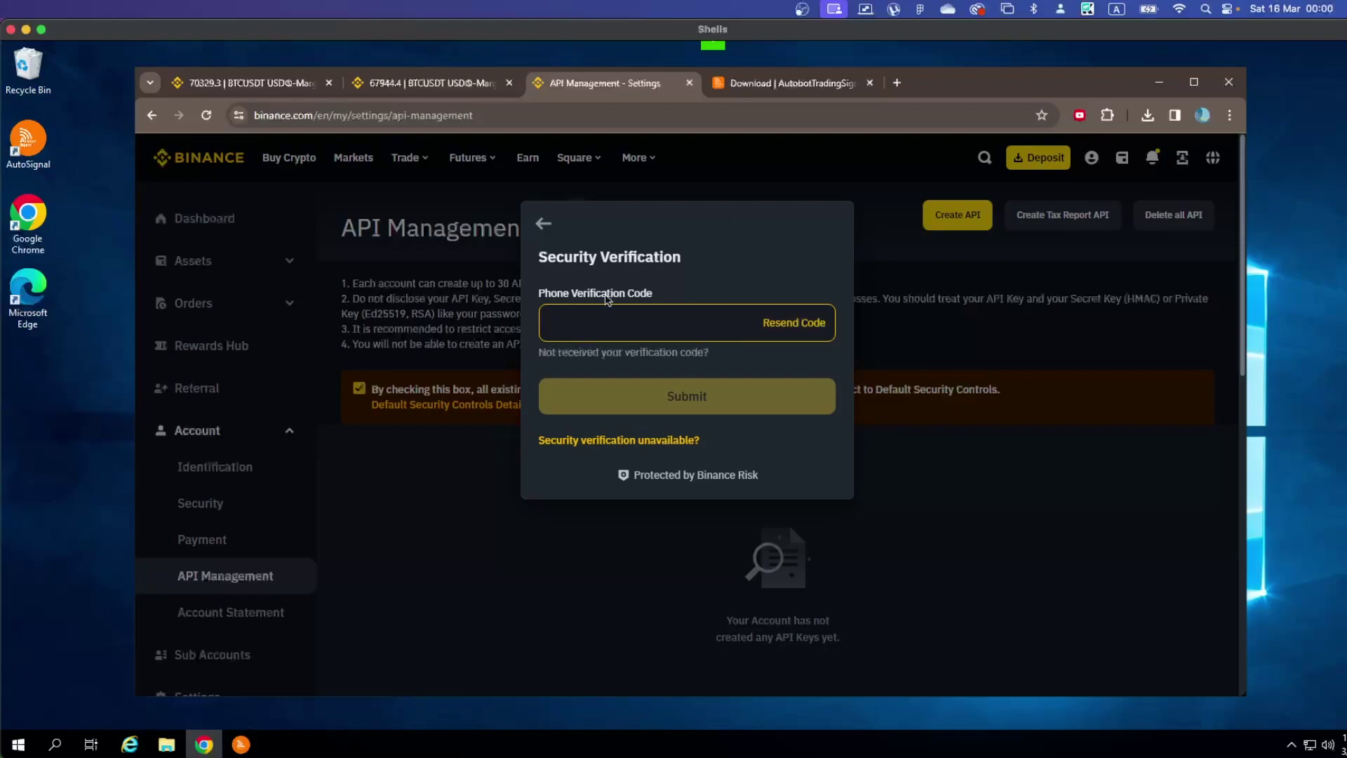
pyautogui.click(807, 323)
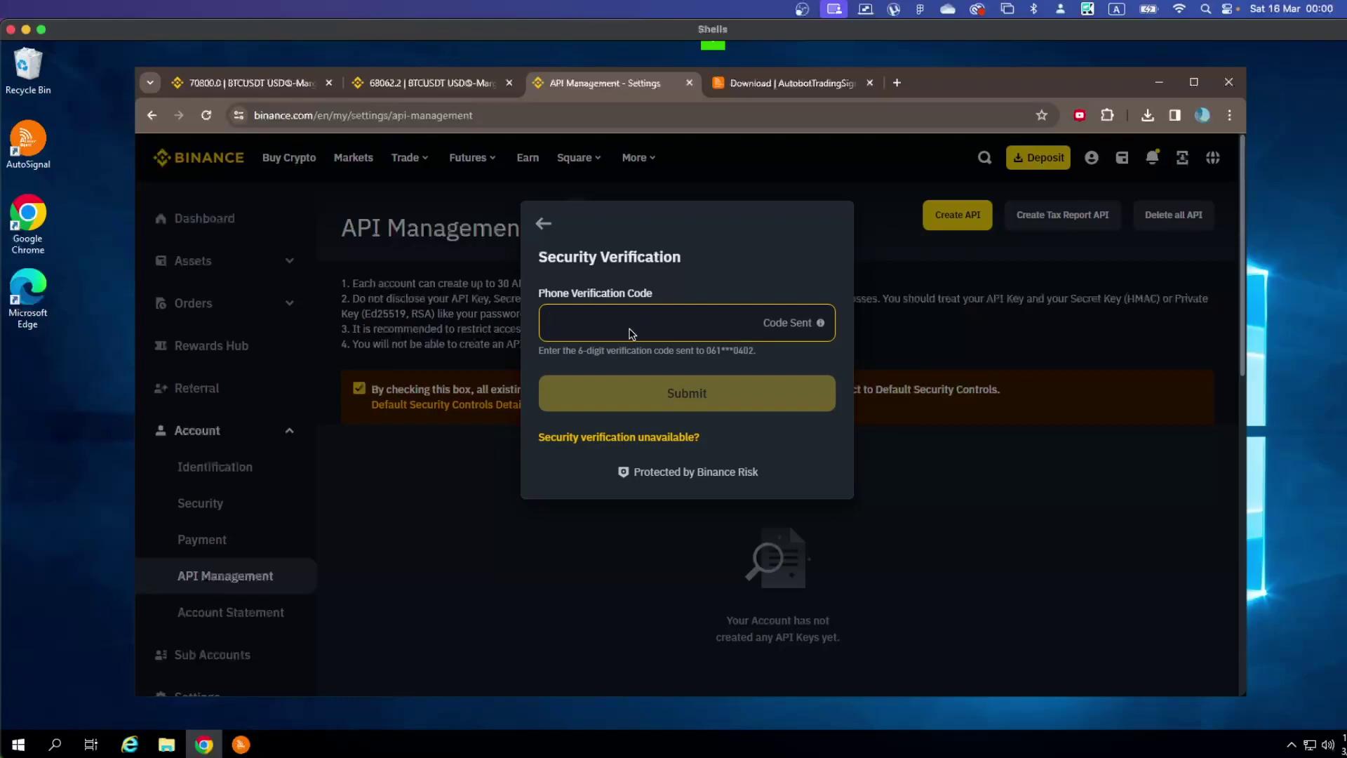
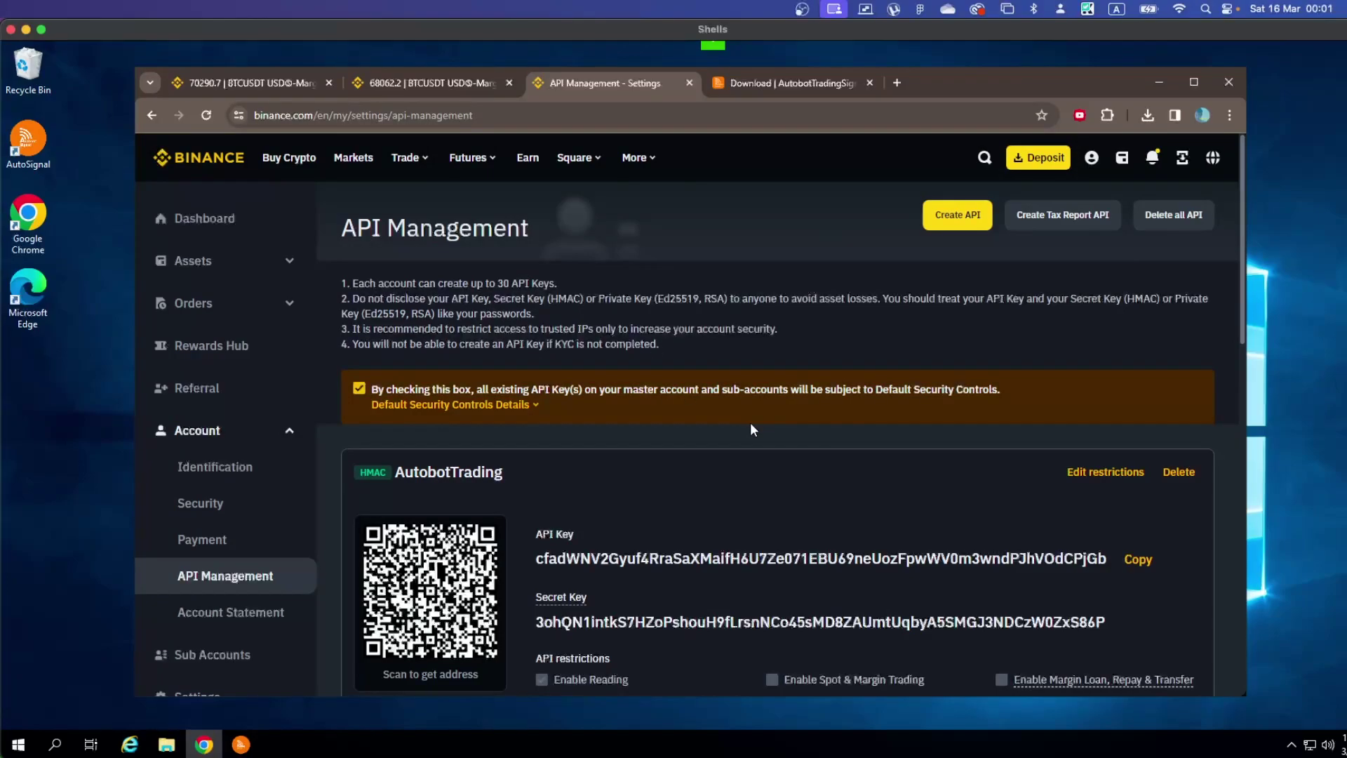
# Scroll to the new AutobotTrading key and copy its API key.
pyautogui.scroll(-1, 751, 429)
pyautogui.scroll(-2, 894, 439)
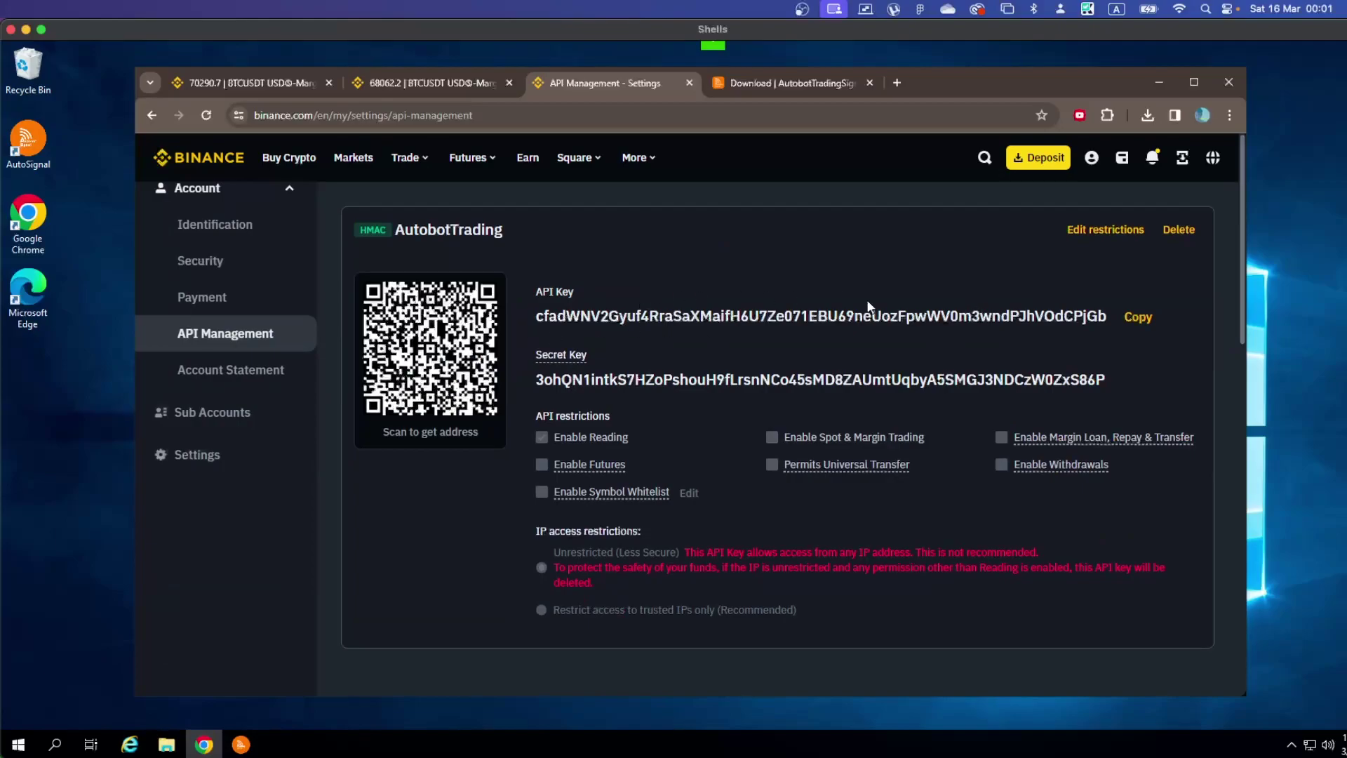
pyautogui.click(1138, 320)
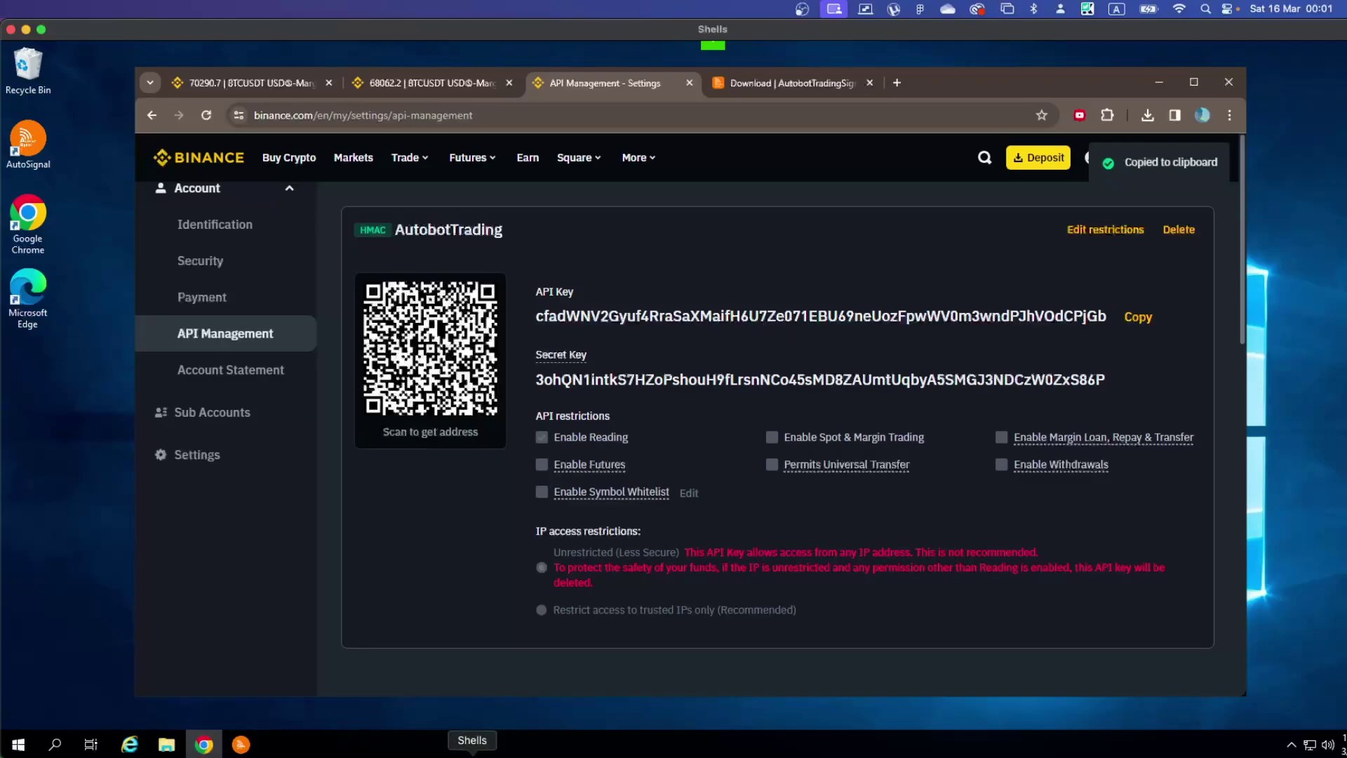
# Paste the copied API key into Autobot Signal's API KEY field.
pyautogui.click(241, 744)
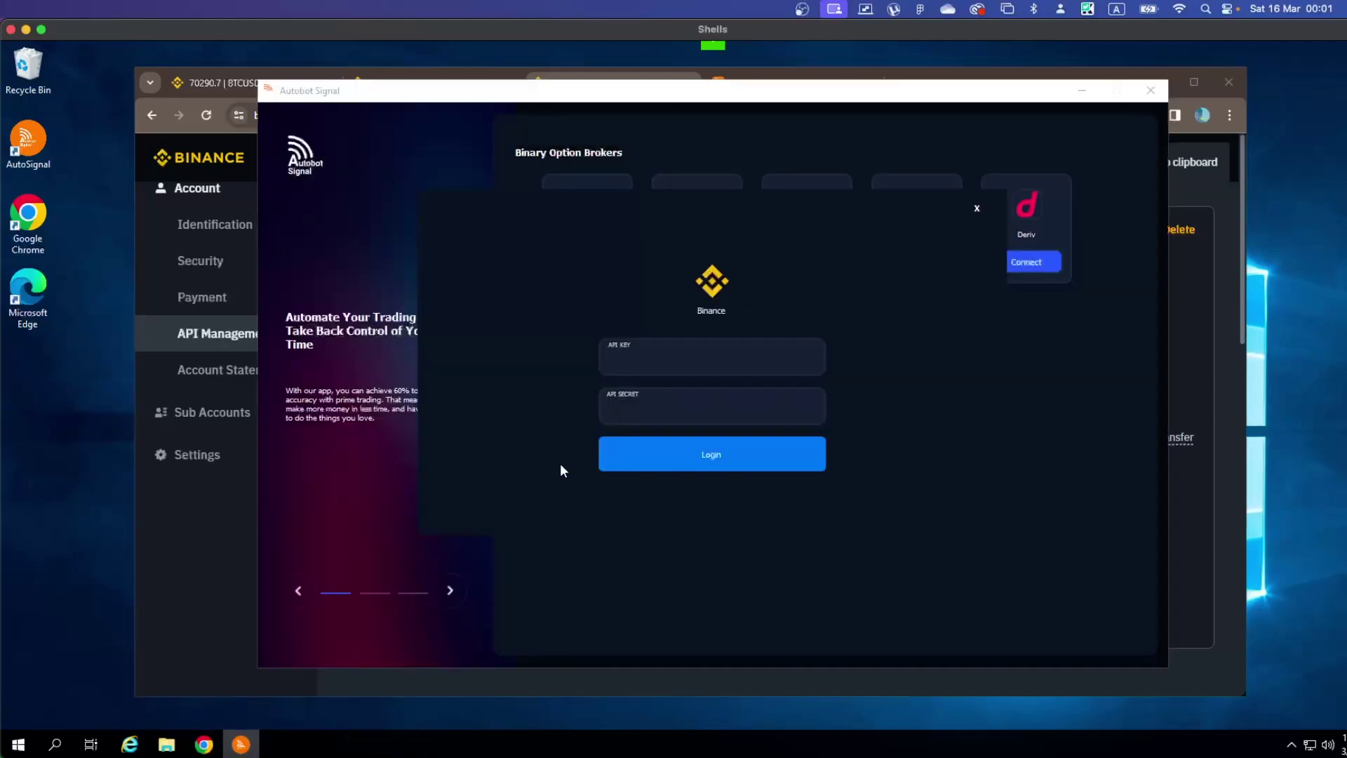
pyautogui.click(641, 368)
pyautogui.rightClick(640, 368)
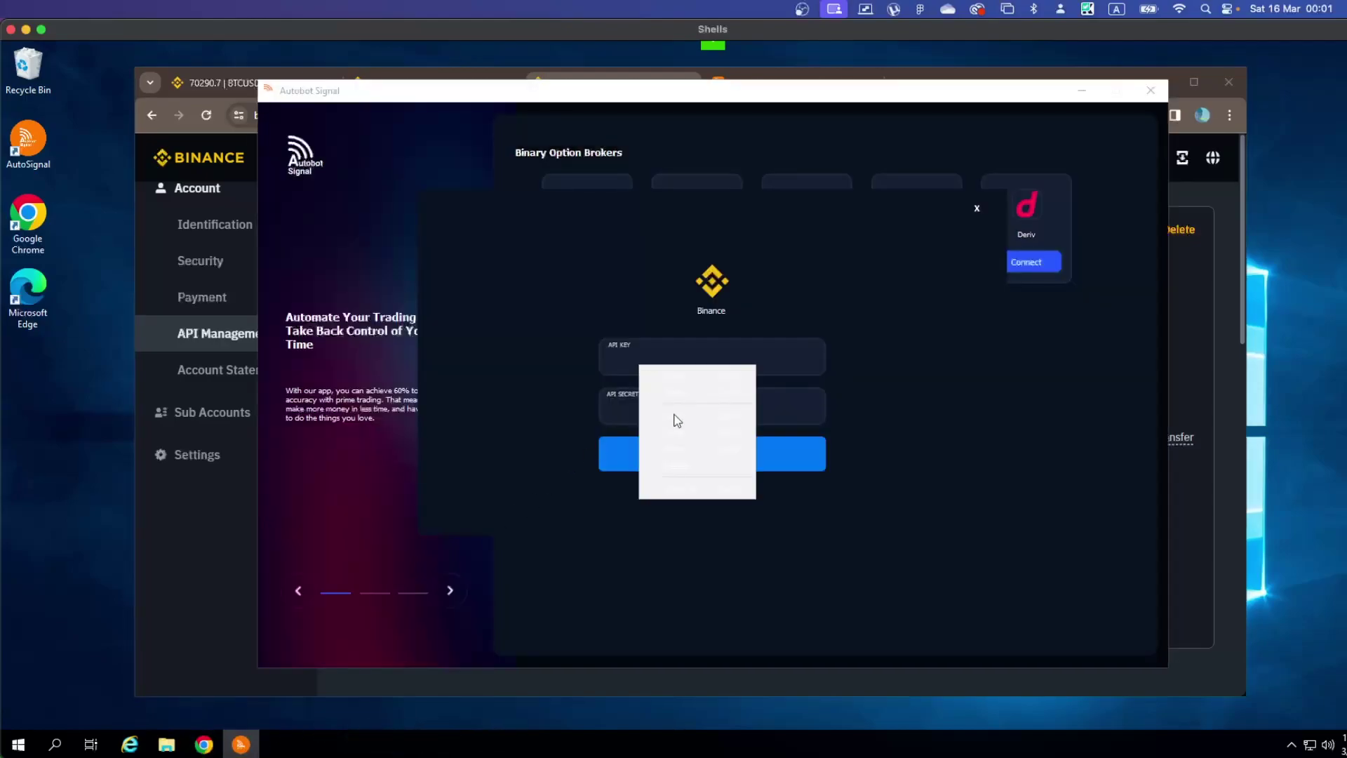
pyautogui.click(656, 447)
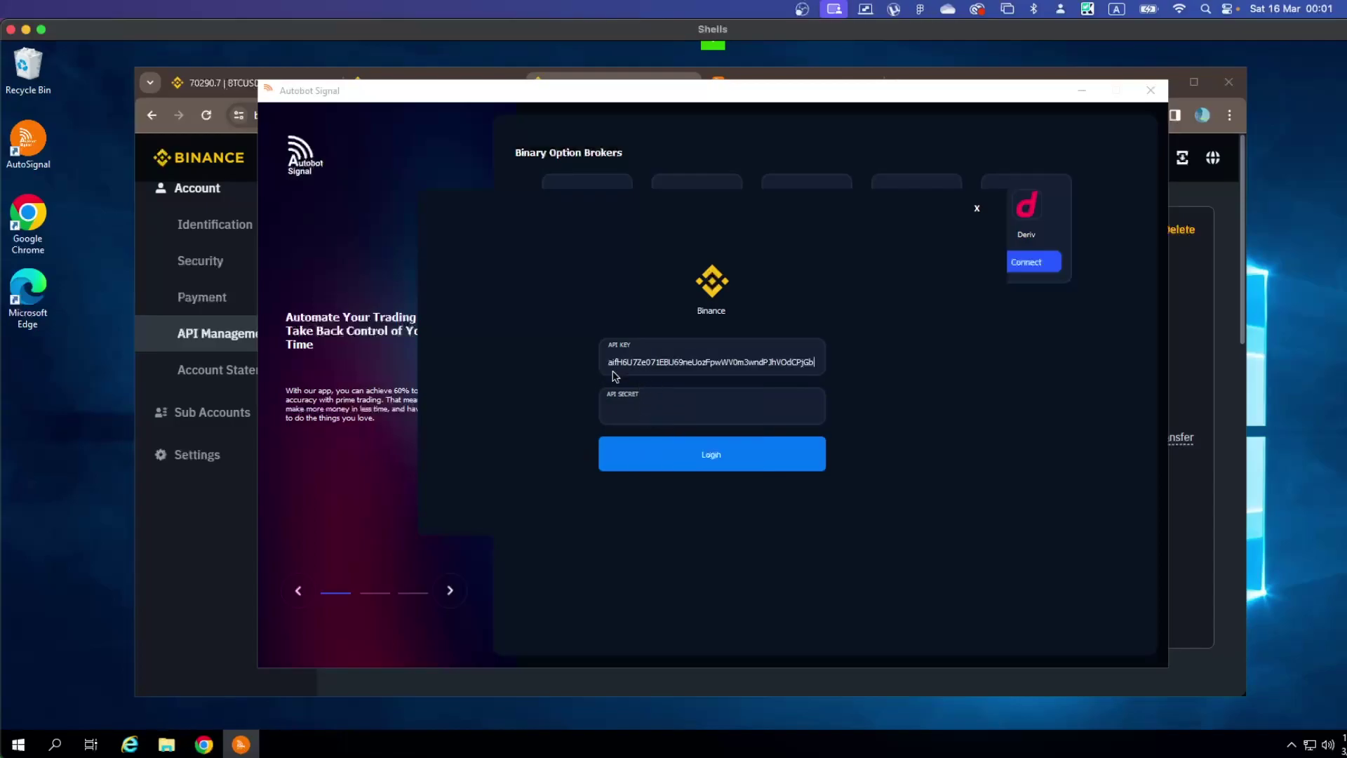
# Copy the Secret Key from Binance and paste it into the API SECRET field.
pyautogui.click(1223, 543)
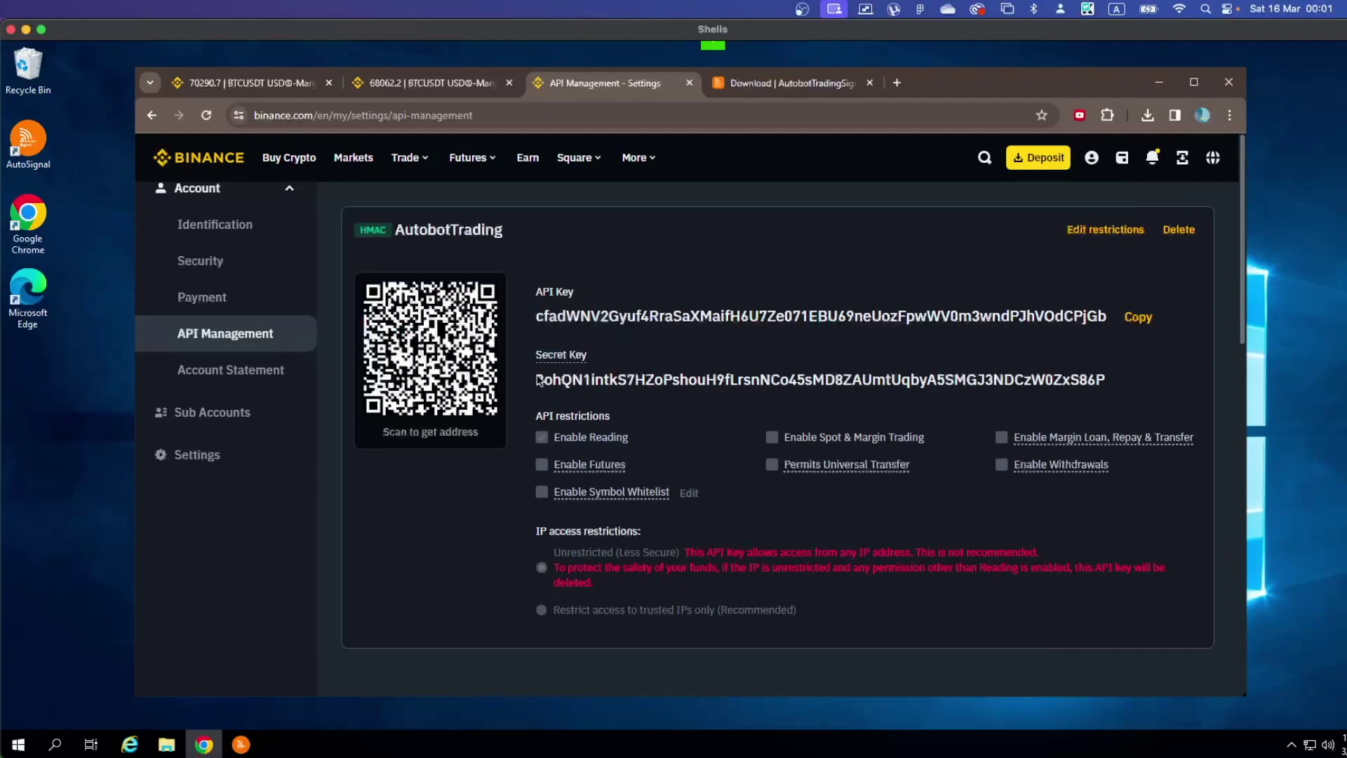
pyautogui.moveTo(536, 379); pyautogui.dragTo(1117, 384)
pyautogui.rightClick(1086, 386)
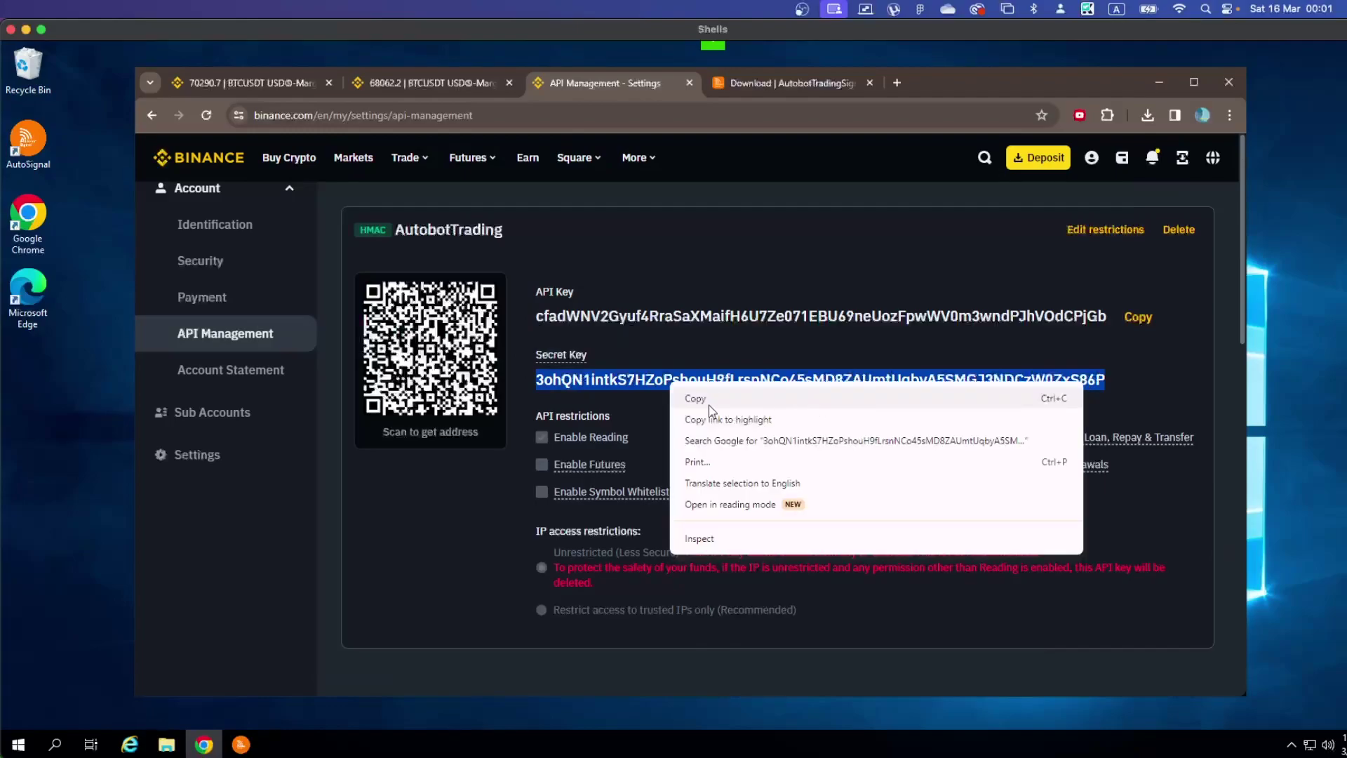
pyautogui.click(695, 399)
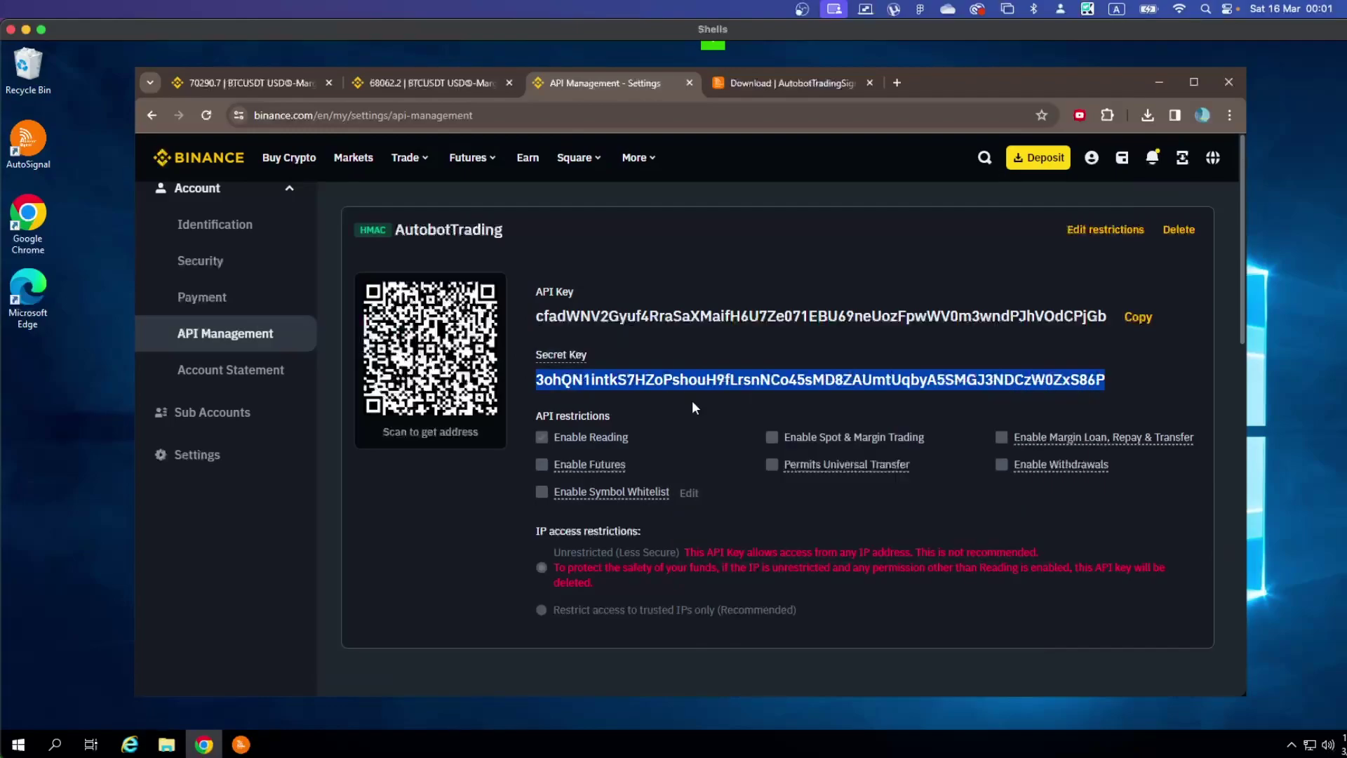
pyautogui.click(252, 743)
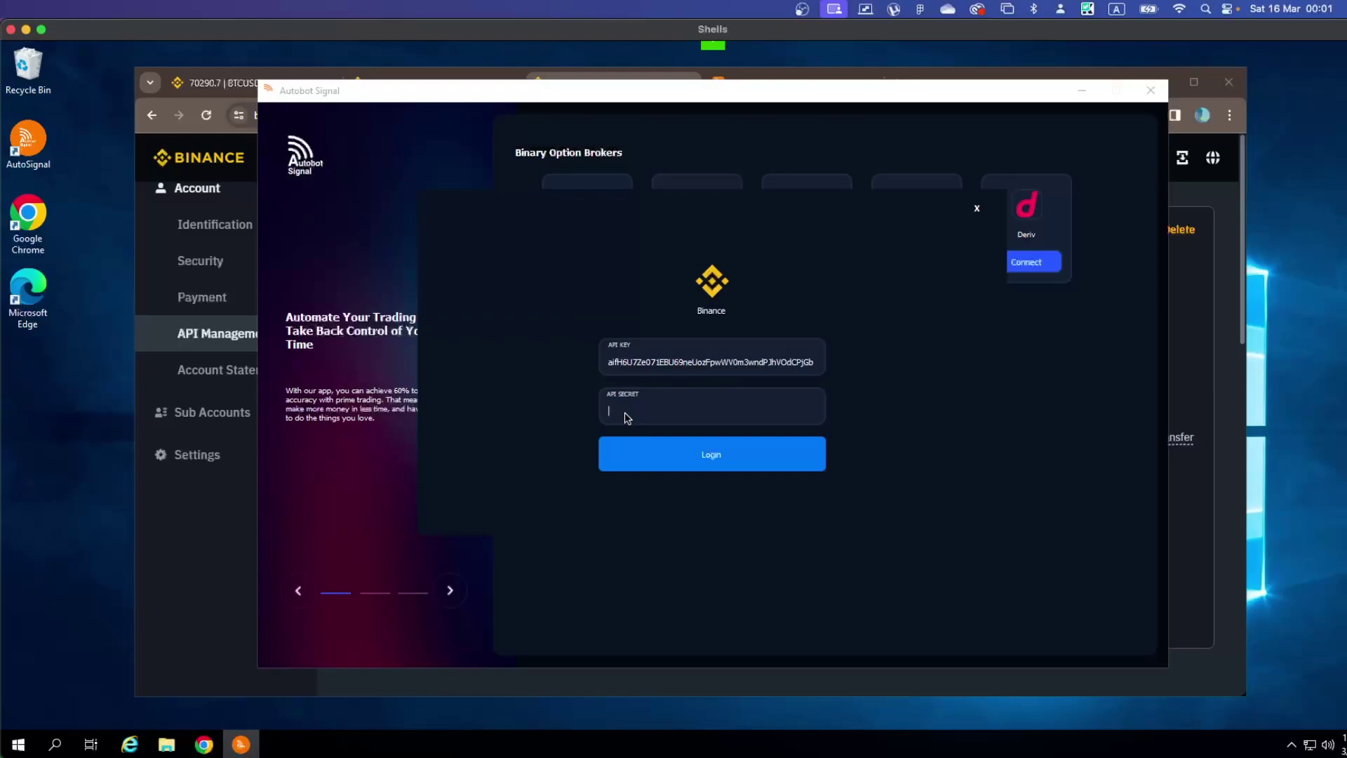
pyautogui.rightClick(628, 418)
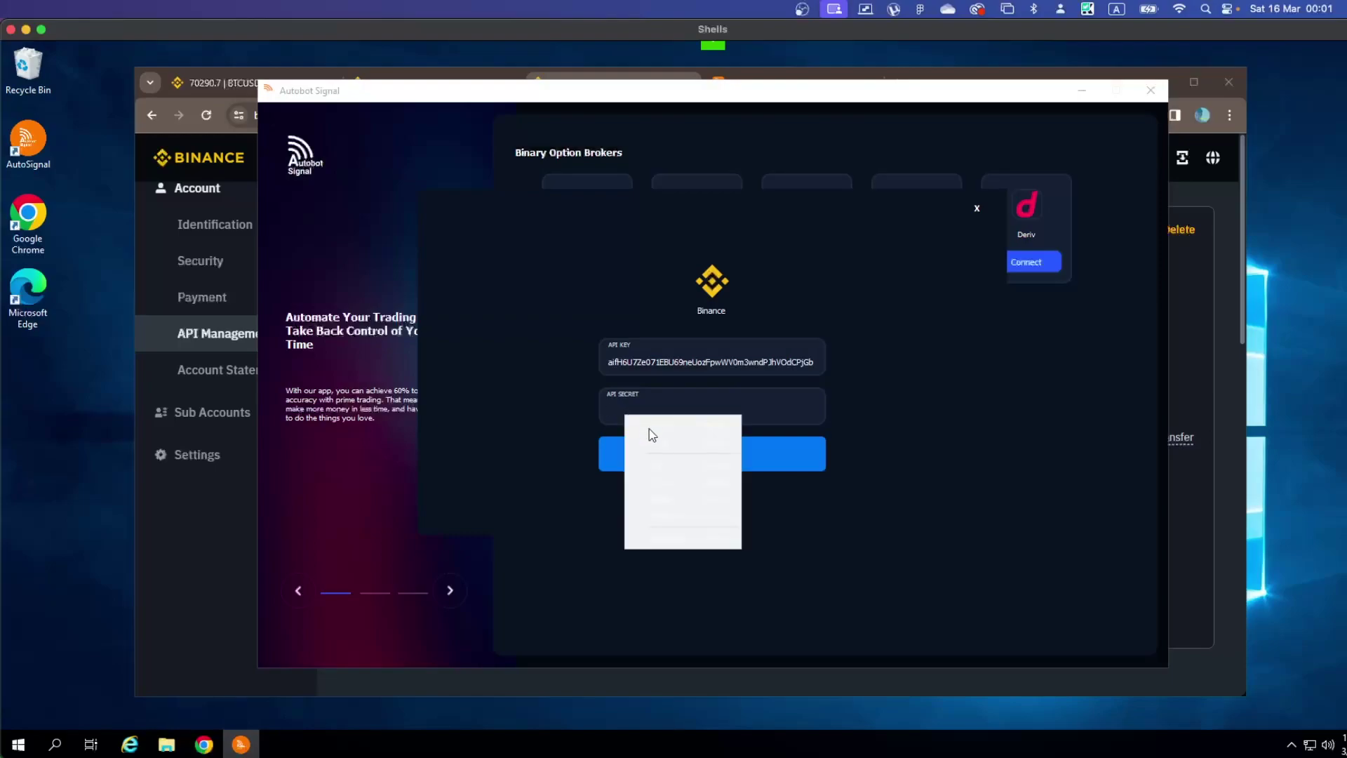
pyautogui.click(659, 499)
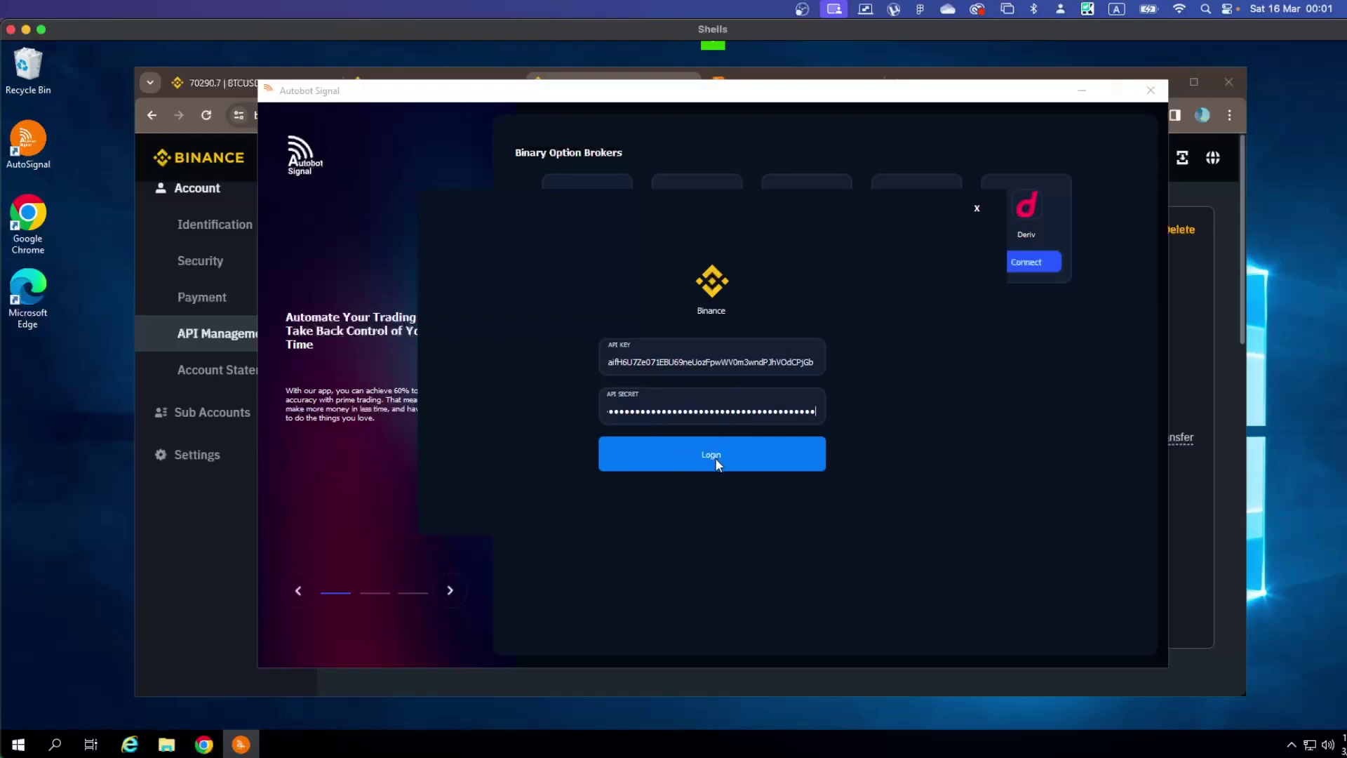